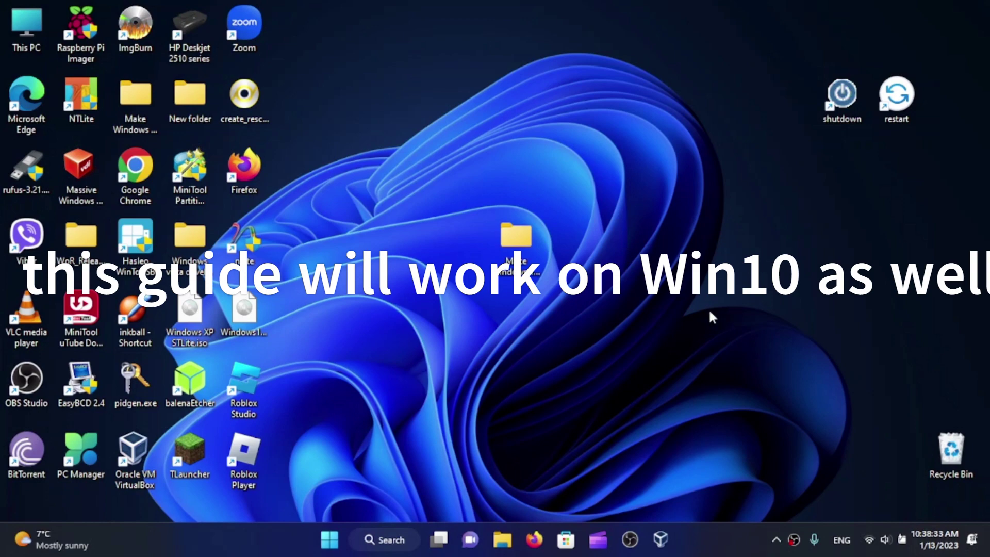
Review the files in the "Make Windows 11 look and feel like Windows 8.1" desktop folder, then minimize its window
double_click(516, 255)
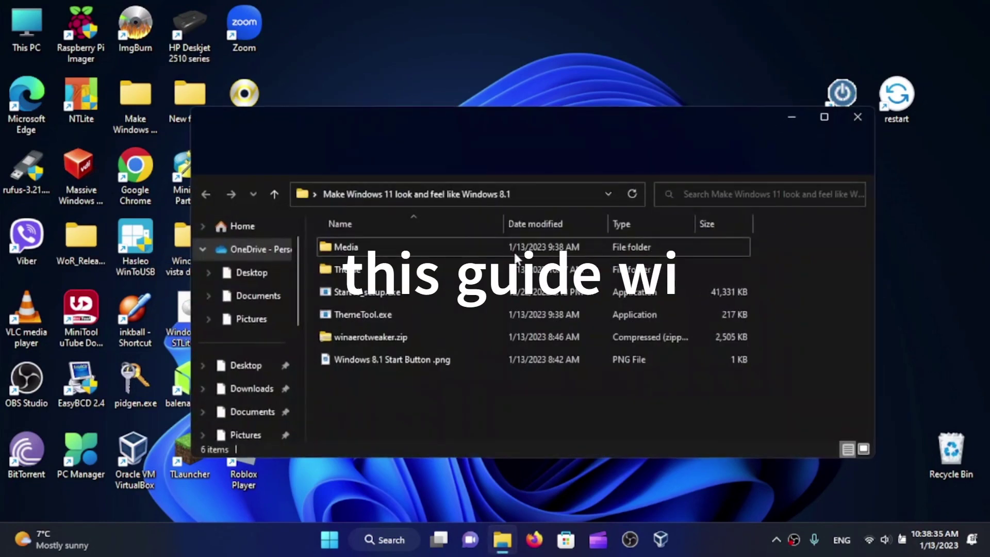
left_click_drag(509, 428, 378, 248)
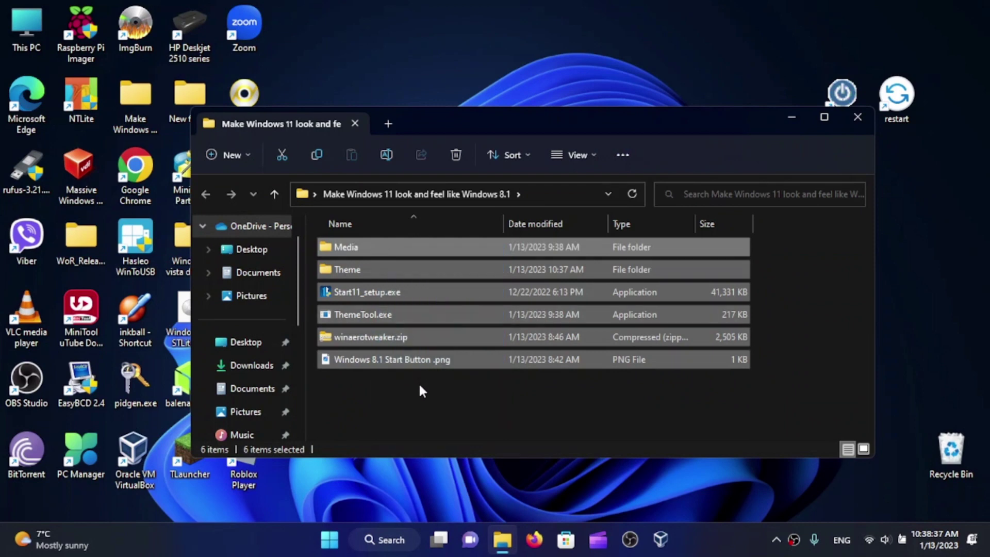
left_click_drag(421, 391, 388, 258)
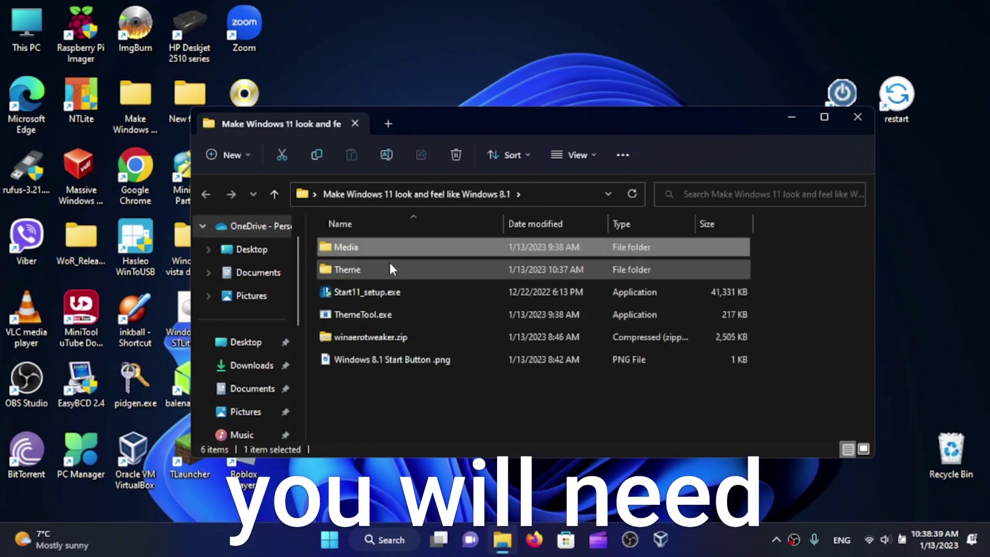
left_click(392, 269)
left_click(395, 294)
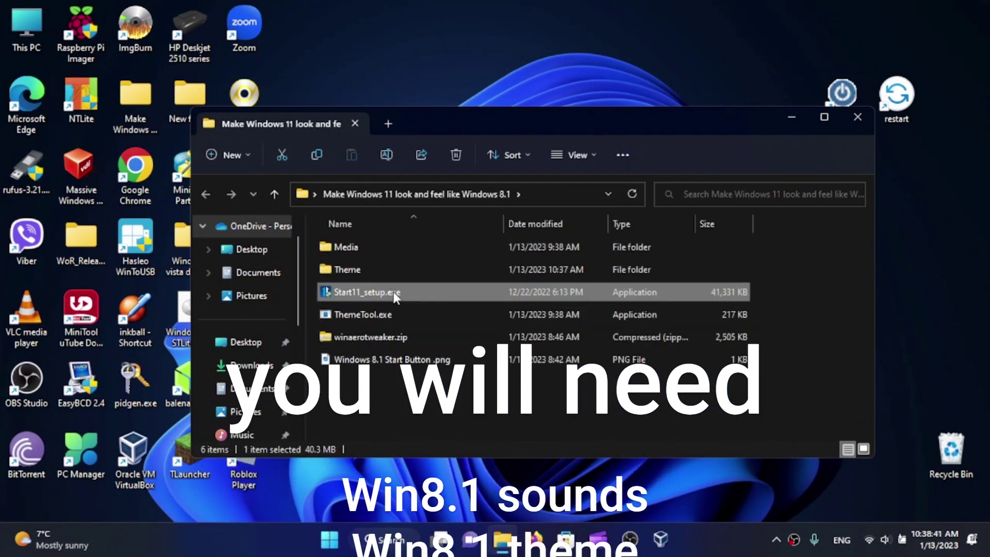
left_click(407, 337)
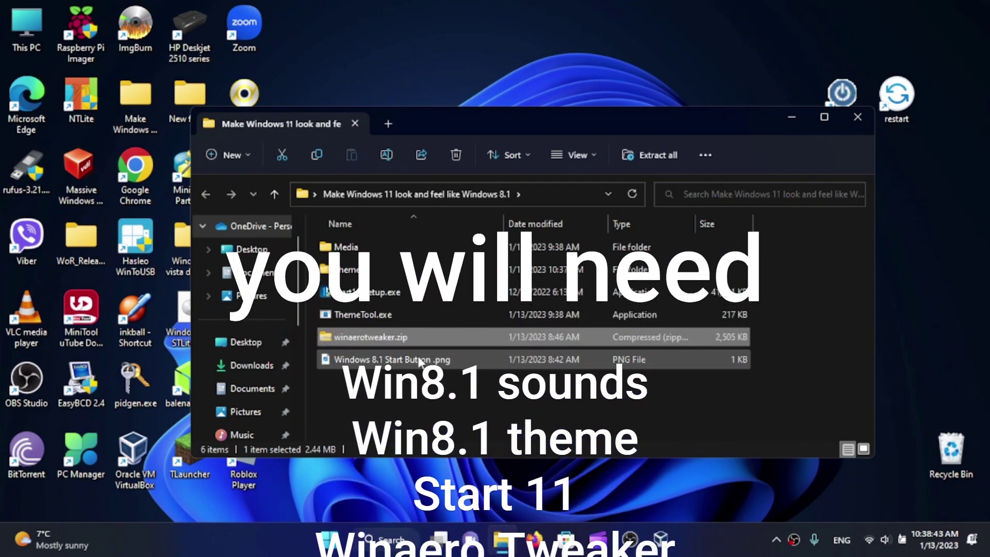
left_click(420, 360)
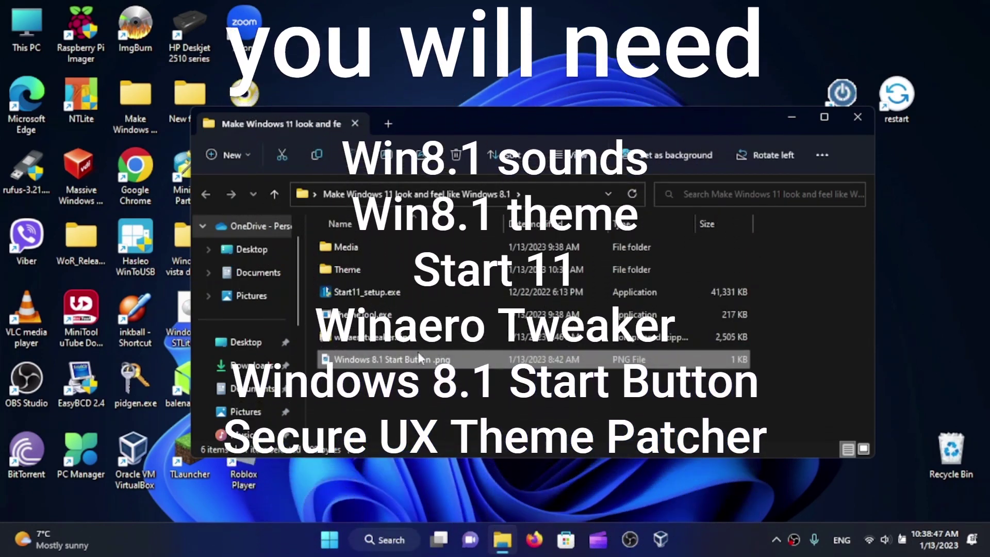
left_click(404, 338)
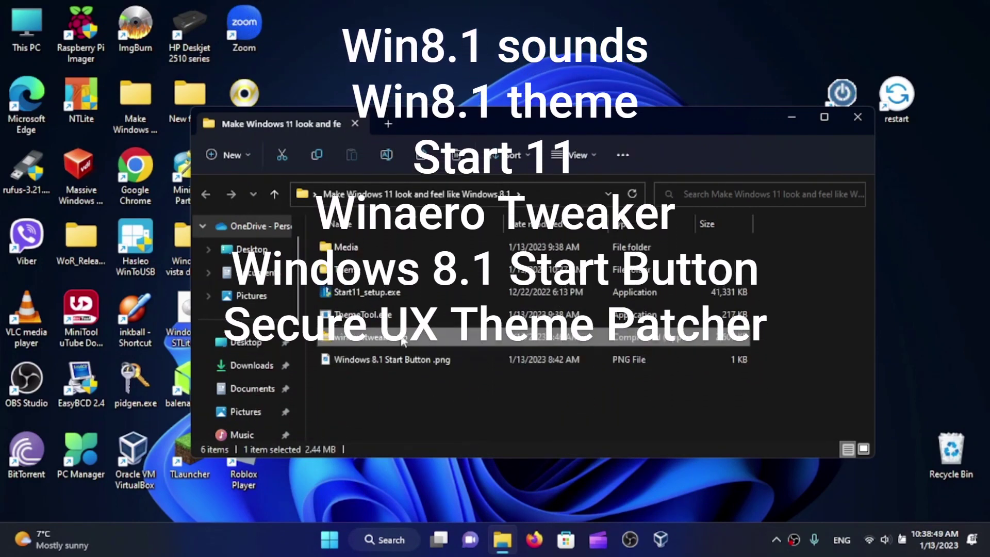
left_click(400, 317)
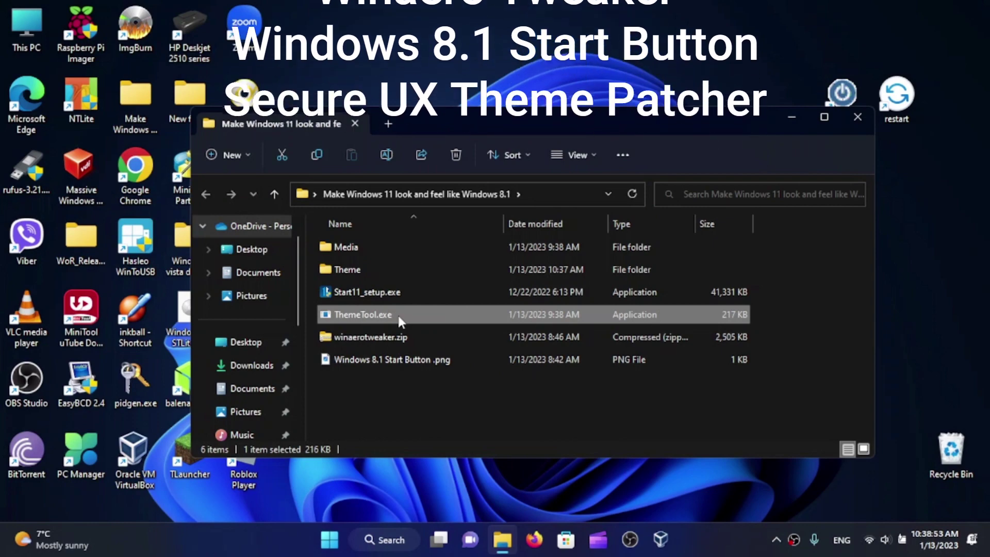
left_click(788, 114)
Find "create a restore point" through Windows search and open the System Protection settings
key("super")
type("creat")
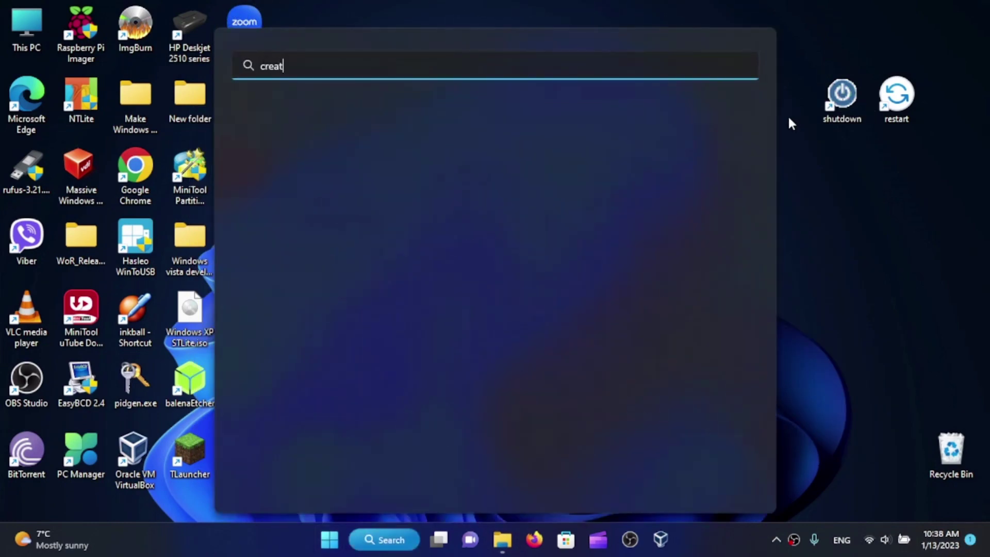
type("e a restore point")
key("Return")
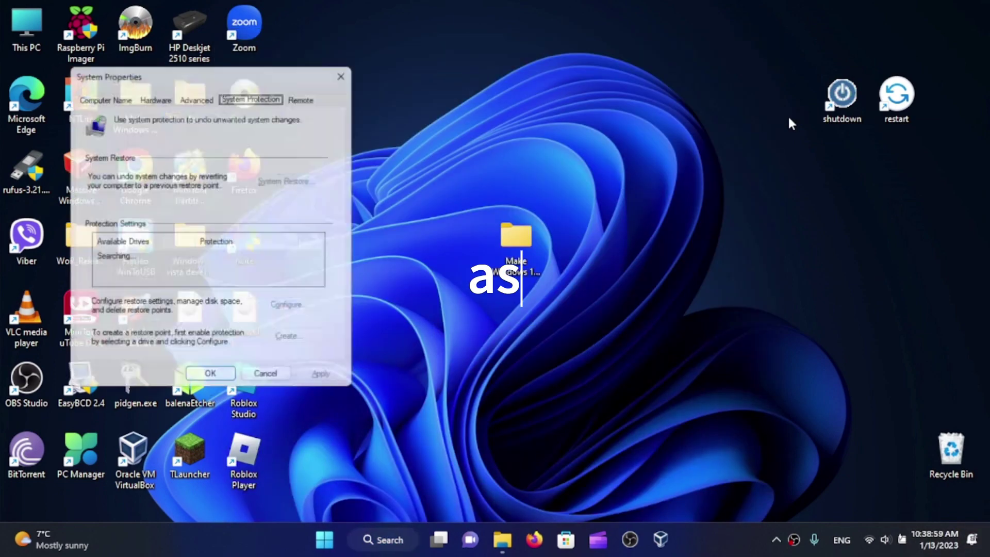
Confirm the C: drive's system protection configuration with protection turned on and 5% maximum disk usage, allowing older restore points to be deleted
left_click(264, 258)
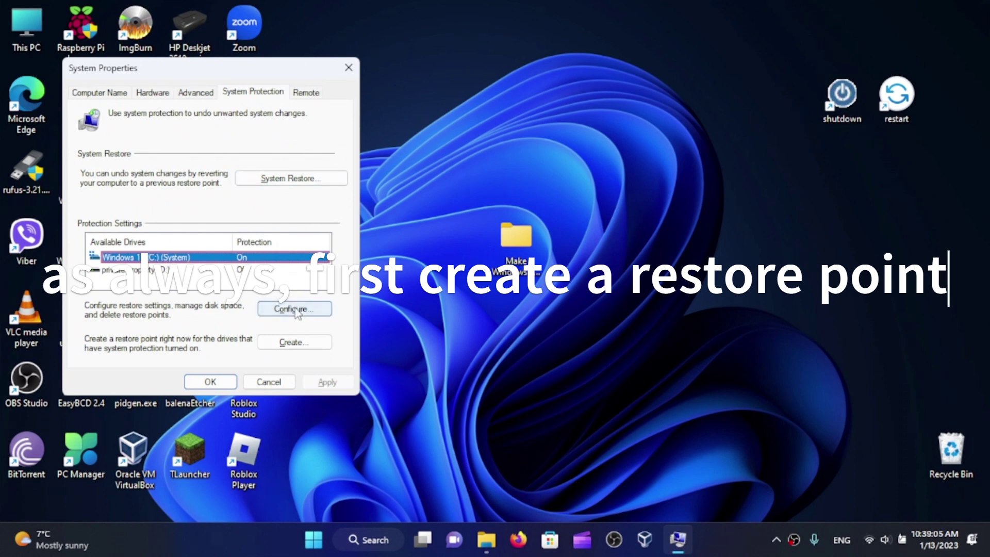
left_click(275, 308)
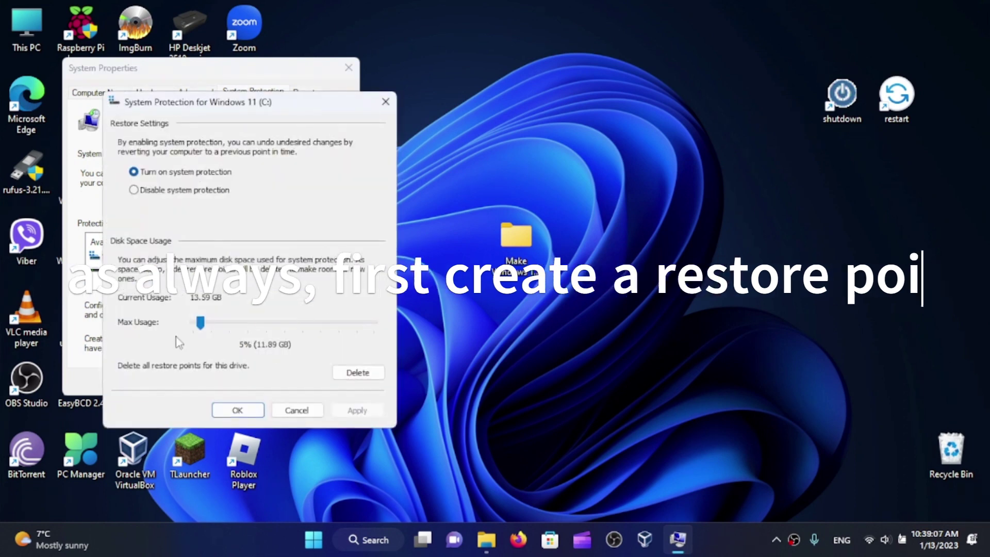
left_click(237, 411)
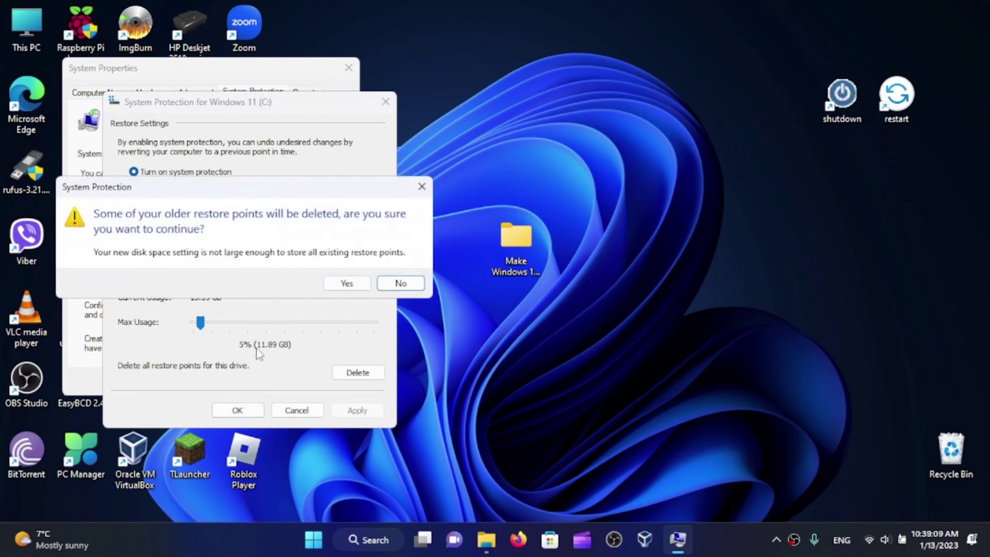
left_click(353, 288)
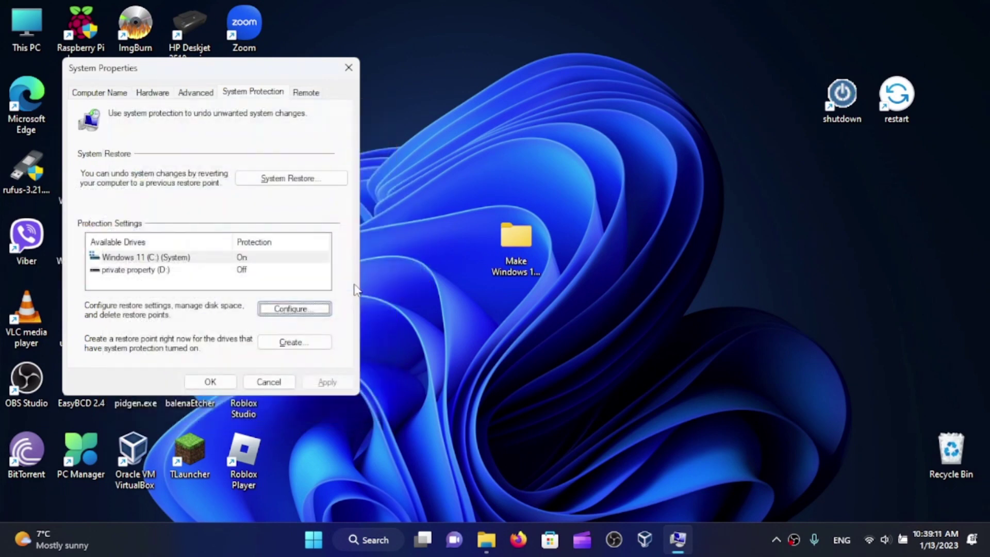
Create a restore point described as "Clean" and close the system properties
left_click(308, 342)
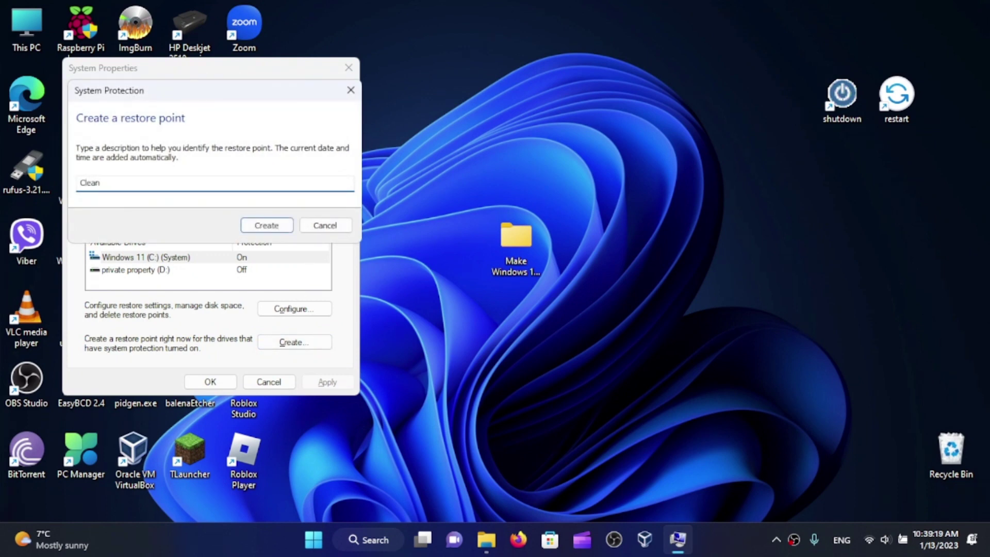
left_click(287, 224)
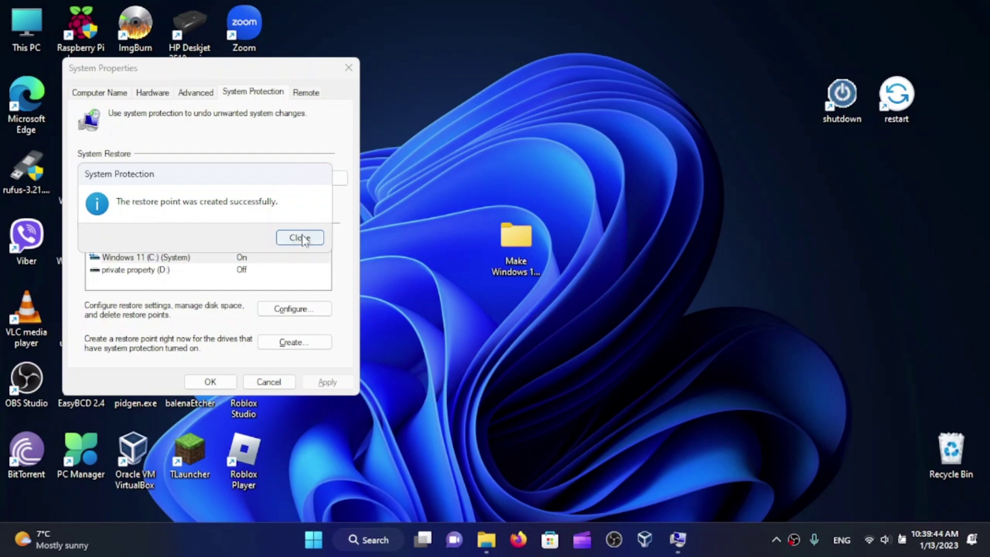
left_click(299, 237)
left_click(210, 382)
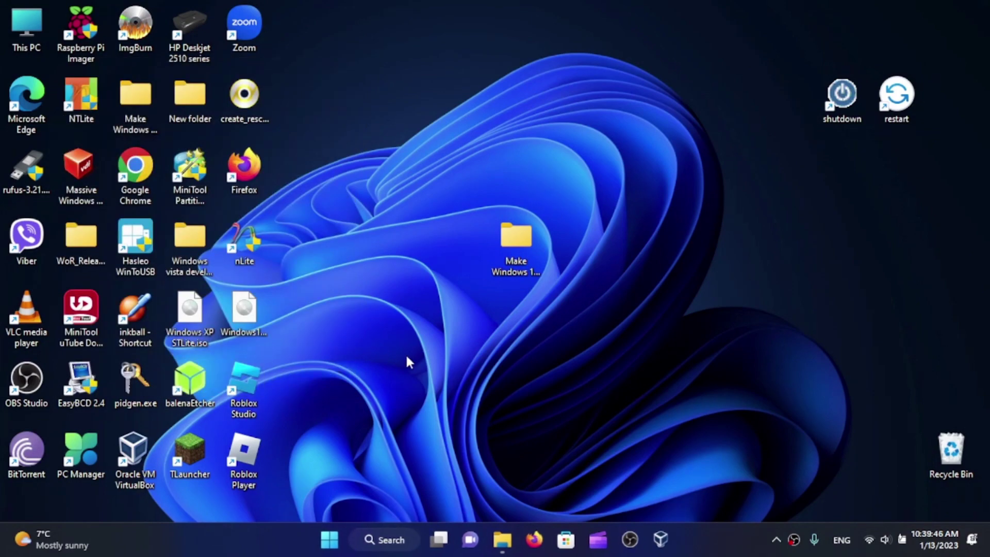
Reopen the "Make Windows 11 look and feel like Windows 8.1" folder and run ThemeTool.exe as administrator
double_click(515, 240)
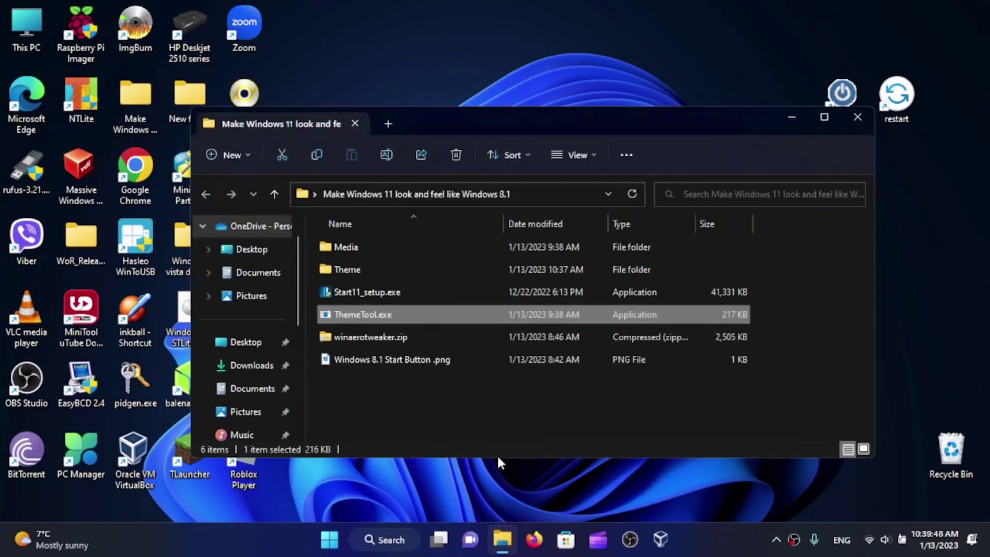
left_click(482, 402)
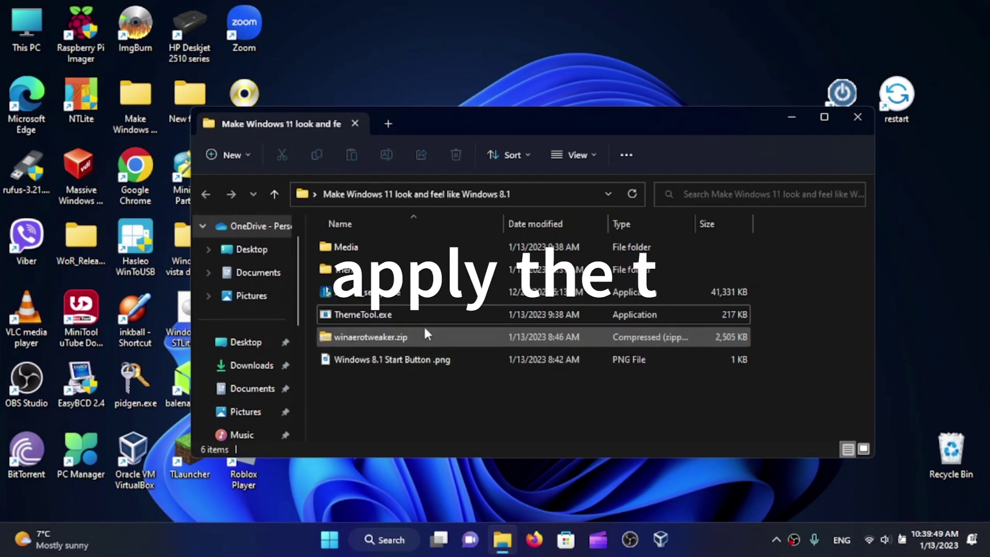
right_click(398, 308)
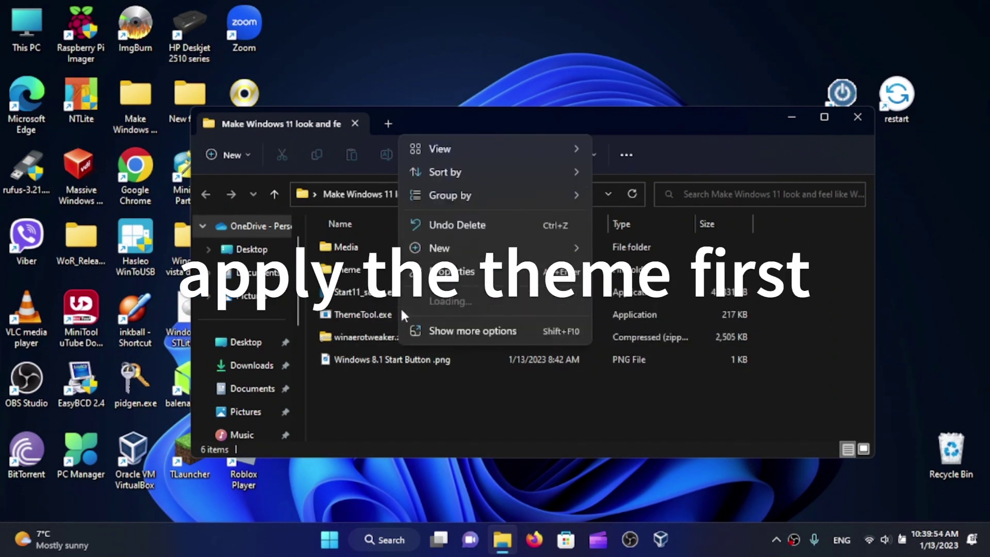
left_click(375, 314)
right_click(385, 310)
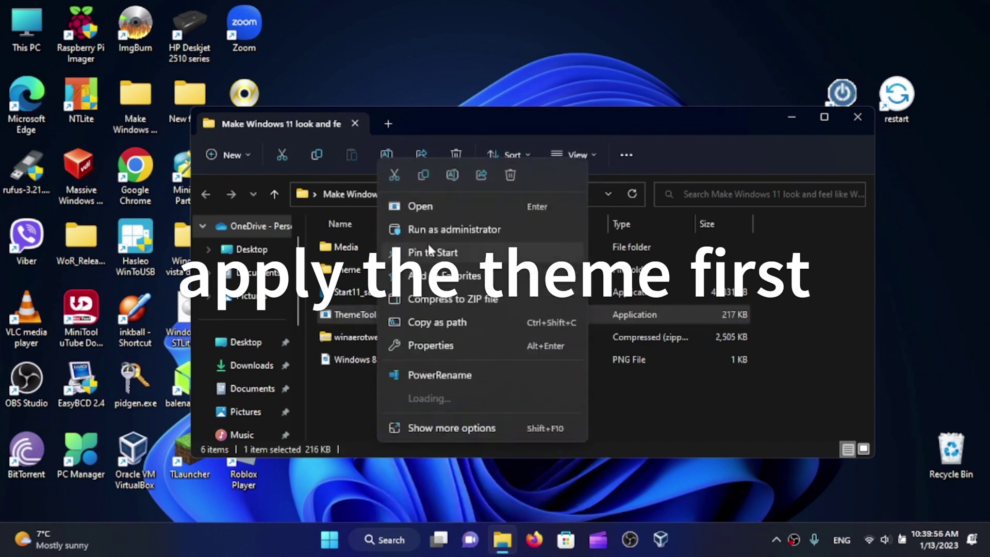
left_click(426, 235)
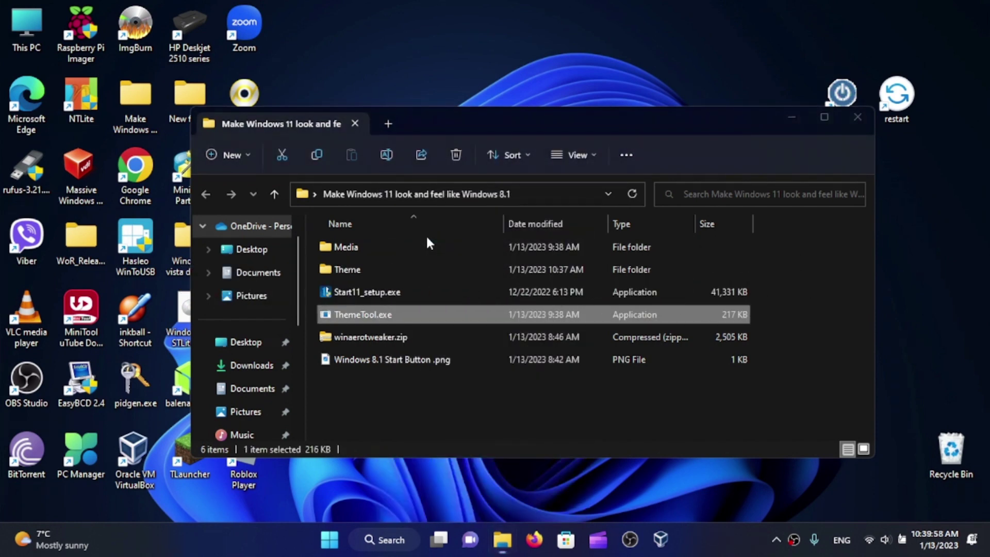
left_click(495, 317)
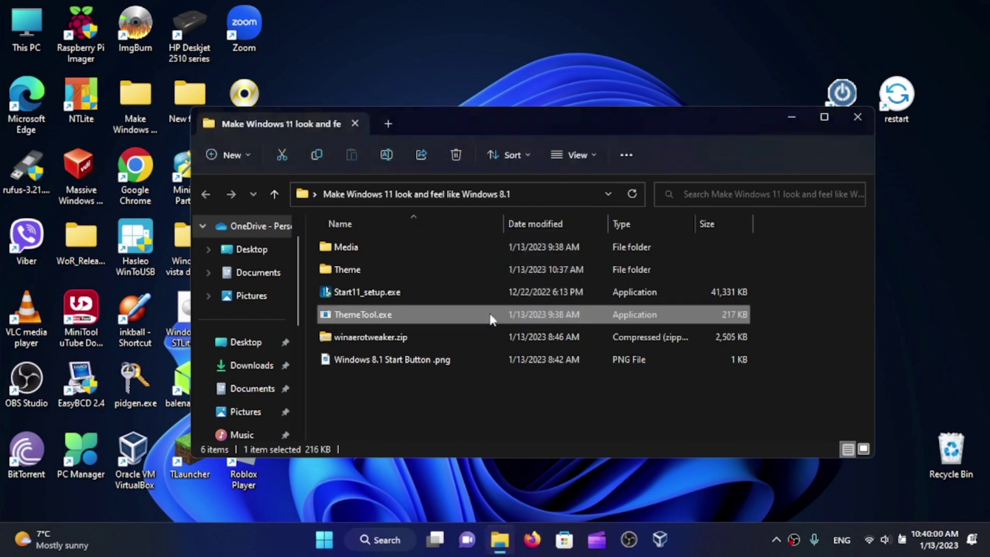
Look through the theme list in SecureUxTheme ThemeTool and close the tool
left_click_drag(268, 18, 583, 155)
scroll(467, 288, "down", 1)
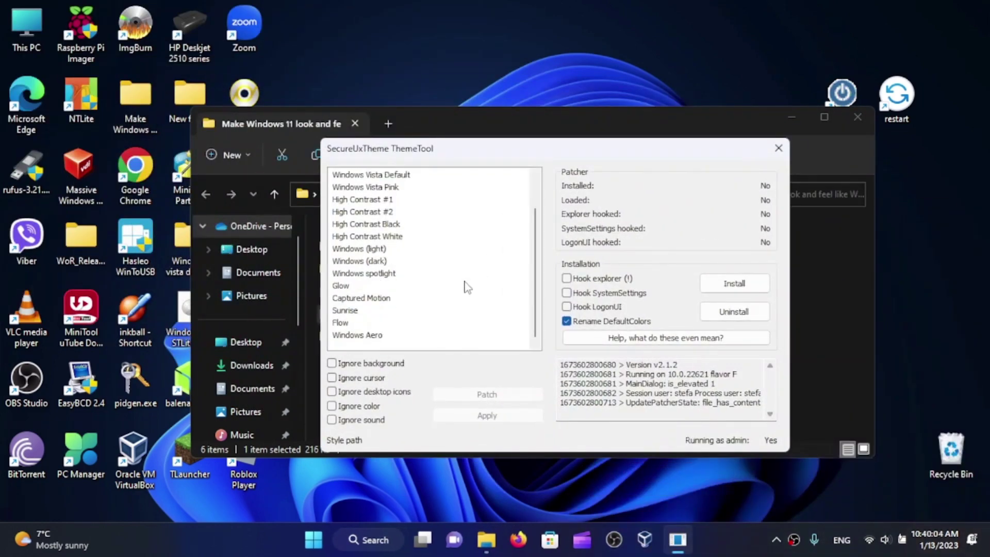
left_click(779, 149)
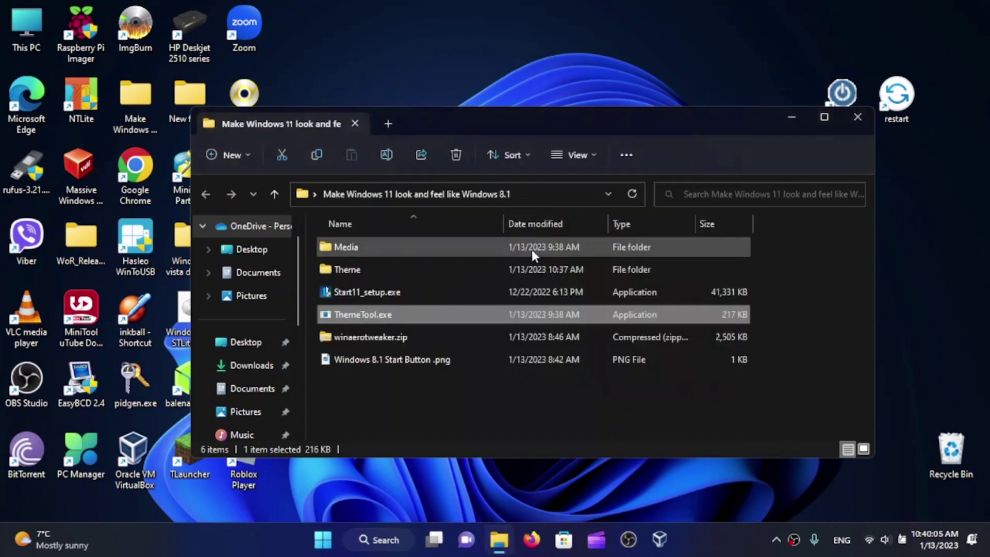
Open the Theme folder and copy the Windows 8 folder together with the Windows 8.1.theme file
left_click(414, 268)
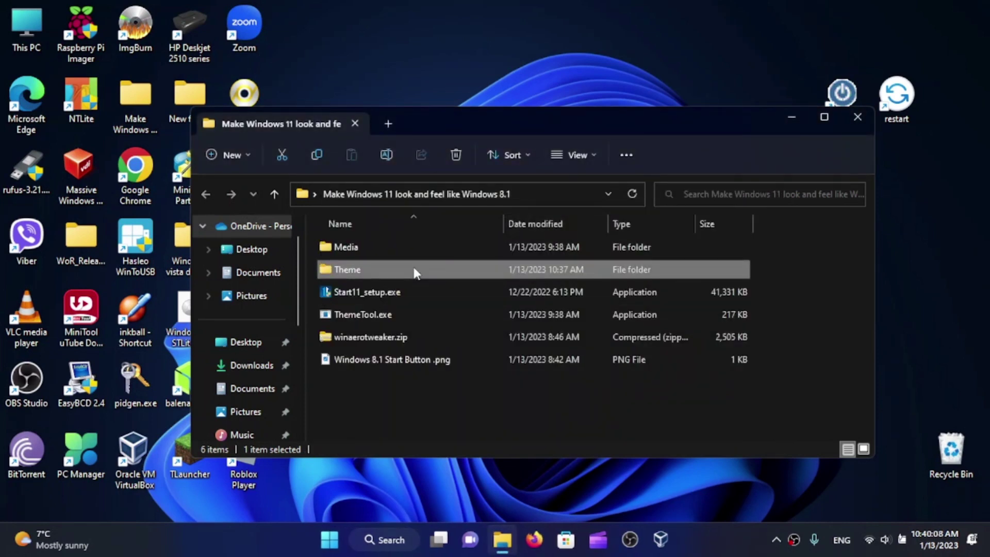
double_click(414, 269)
left_click_drag(448, 283, 356, 242)
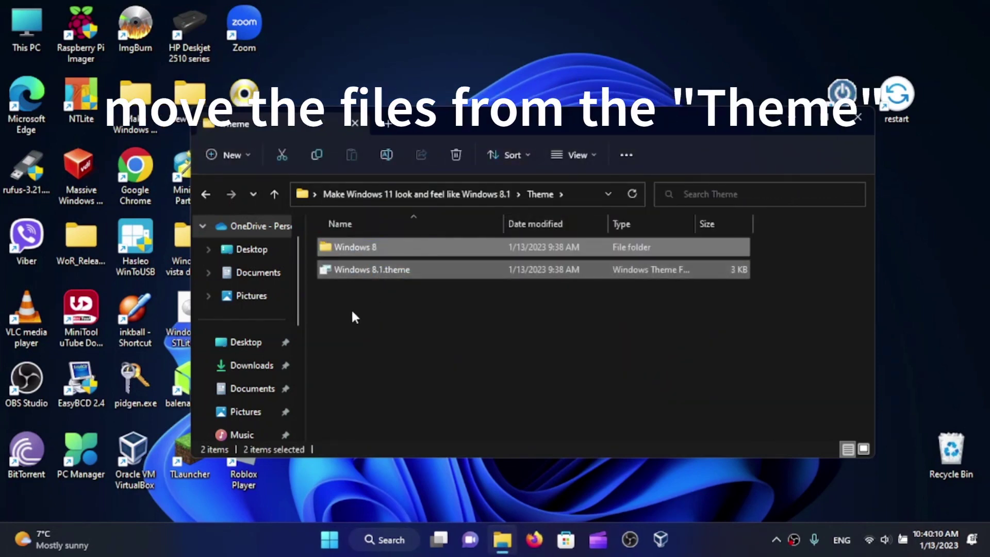
Open the C:\Windows folder in a new File Explorer tab, keeping the Theme folder open
scroll(247, 330, "down", 5)
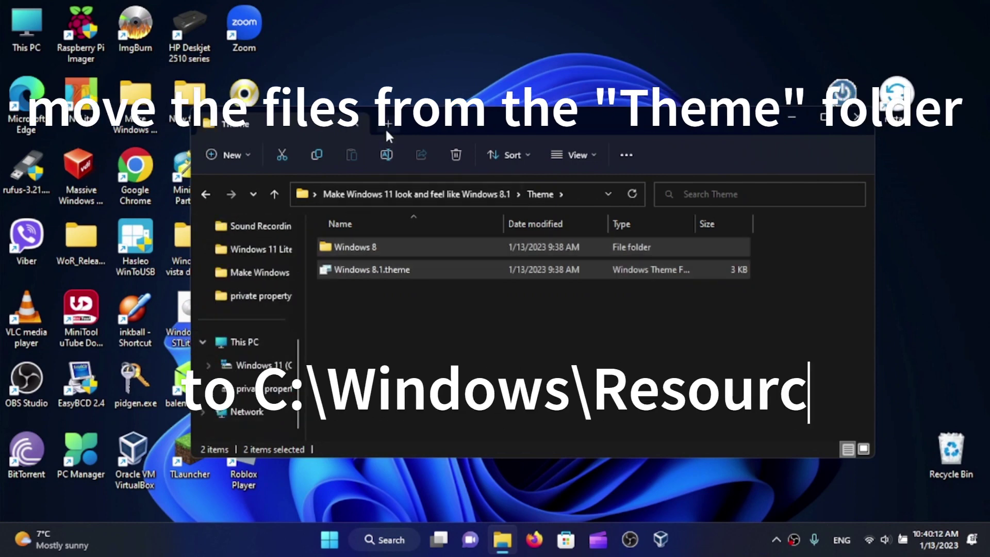
left_click(388, 127)
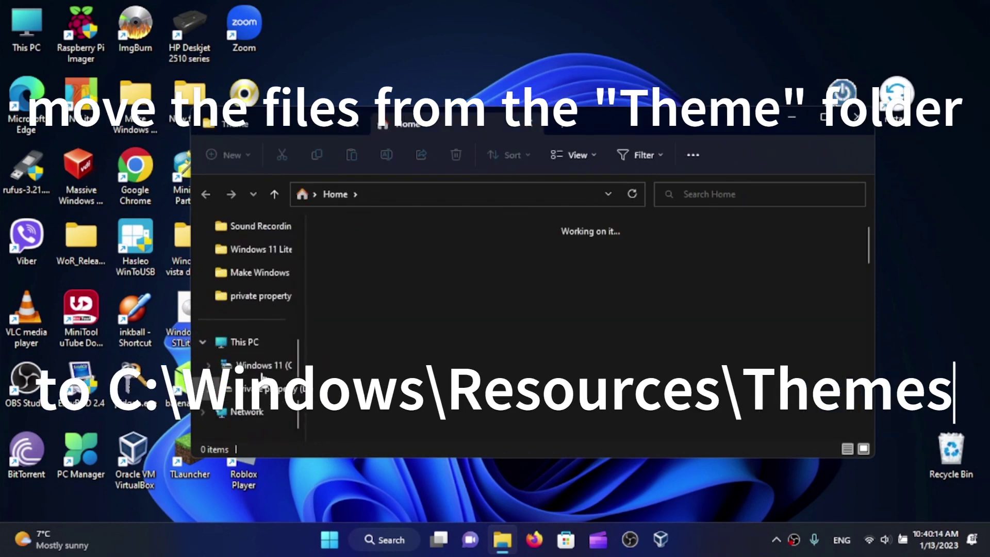
left_click(259, 367)
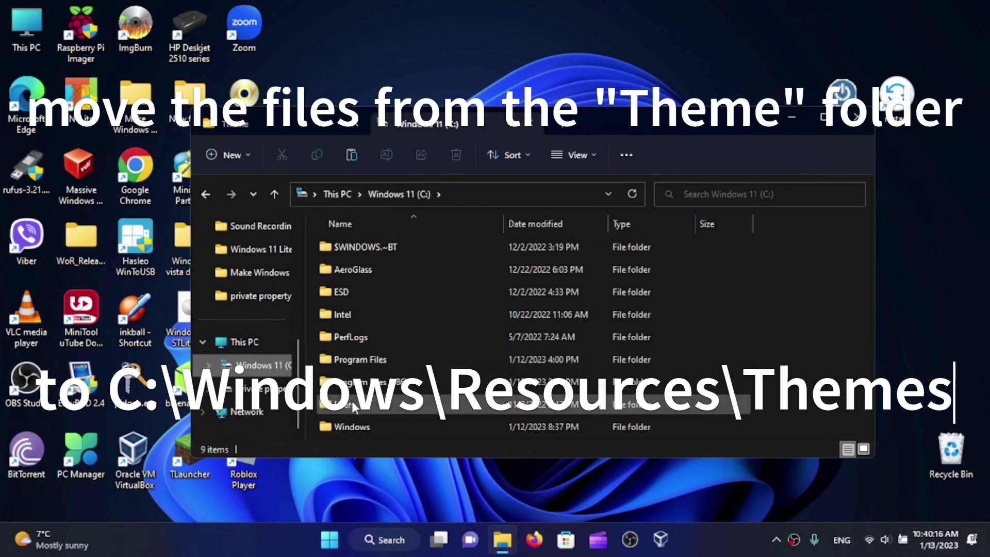
double_click(353, 420)
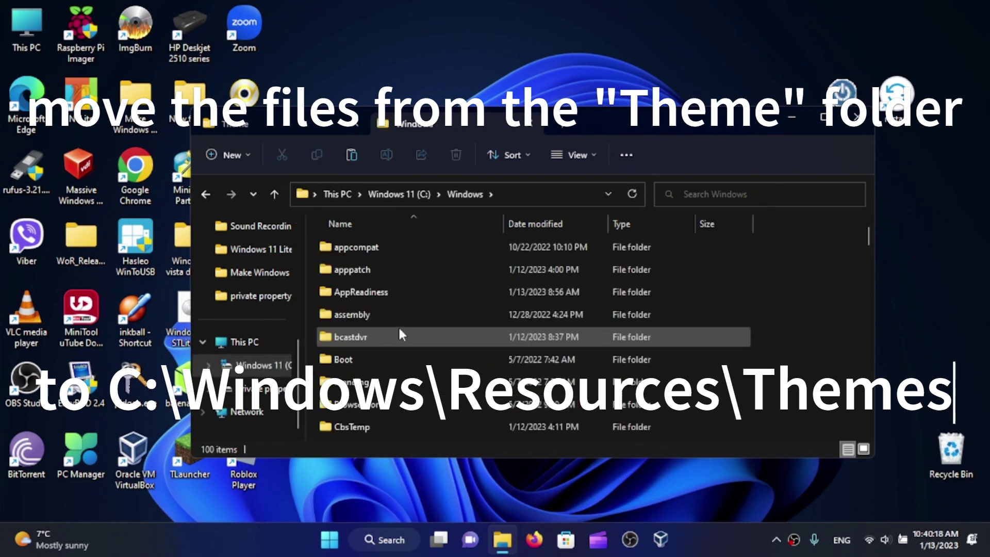
Find the Resources folder inside C:\Windows and open its Themes subfolder
scroll(400, 330, "down", 15)
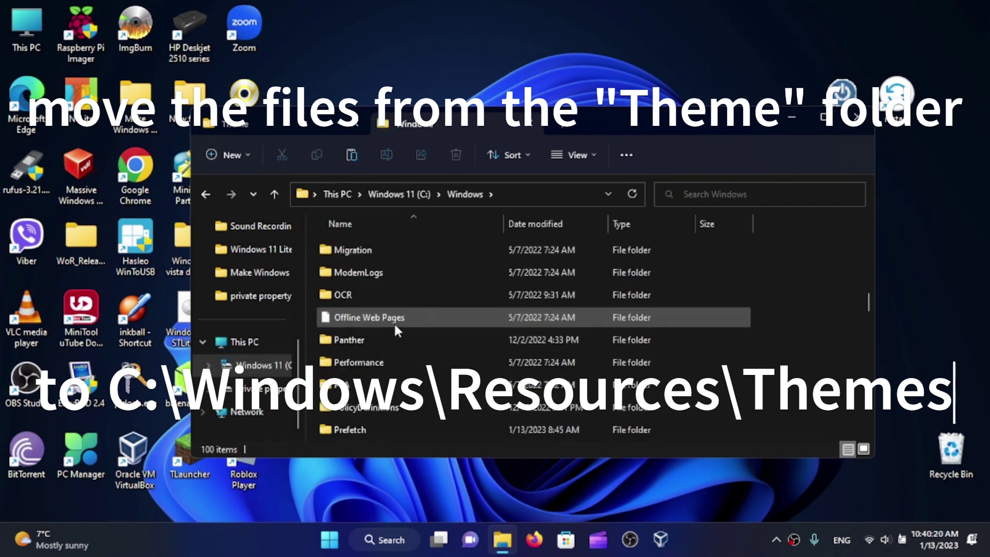
scroll(394, 322, "down", 4)
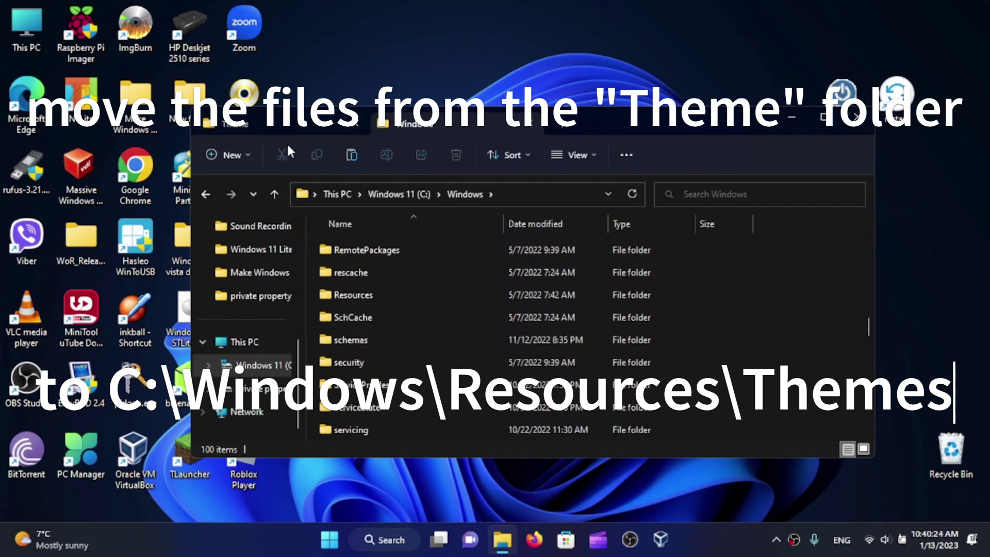
left_click(292, 126)
left_click(410, 121)
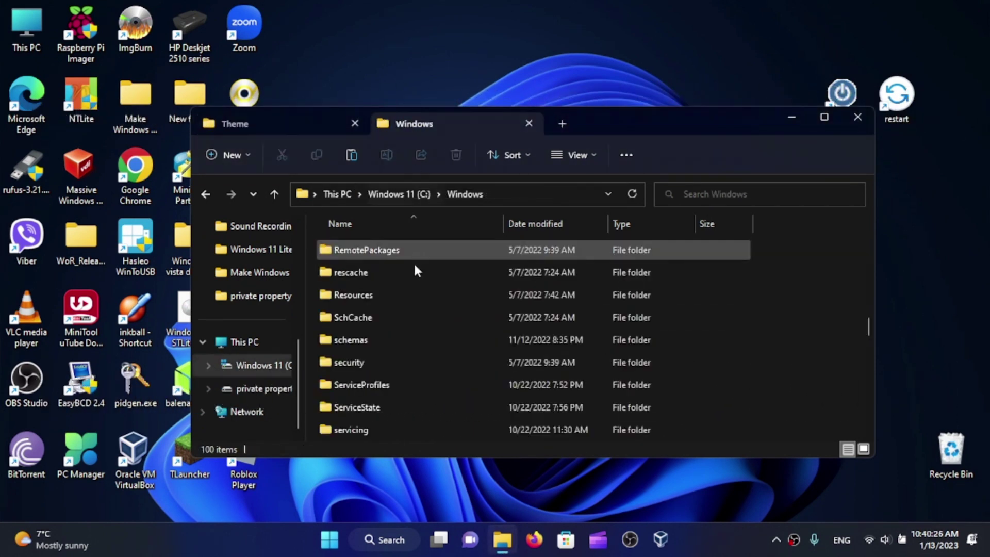
scroll(417, 332, "down", 6)
scroll(417, 332, "up", 10)
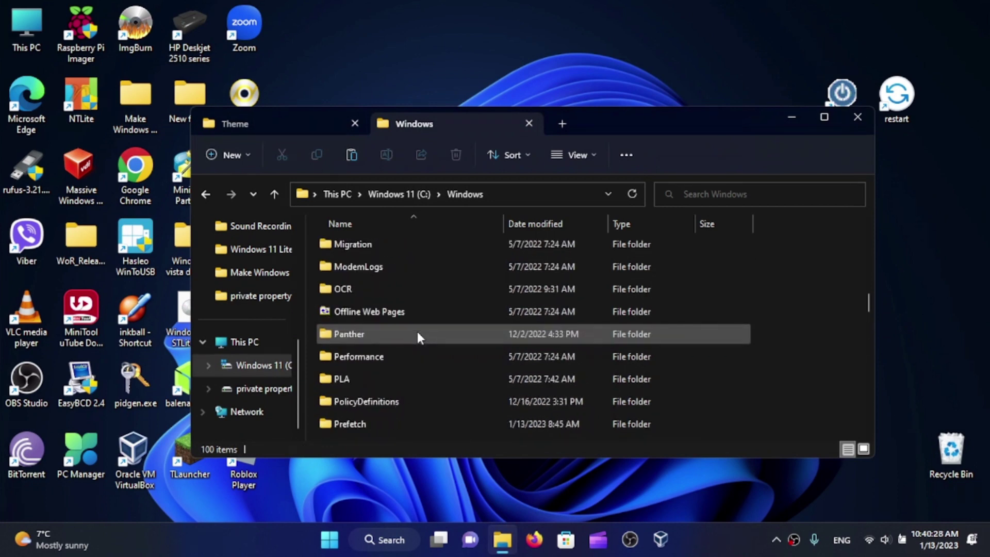
scroll(385, 377, "down", 3)
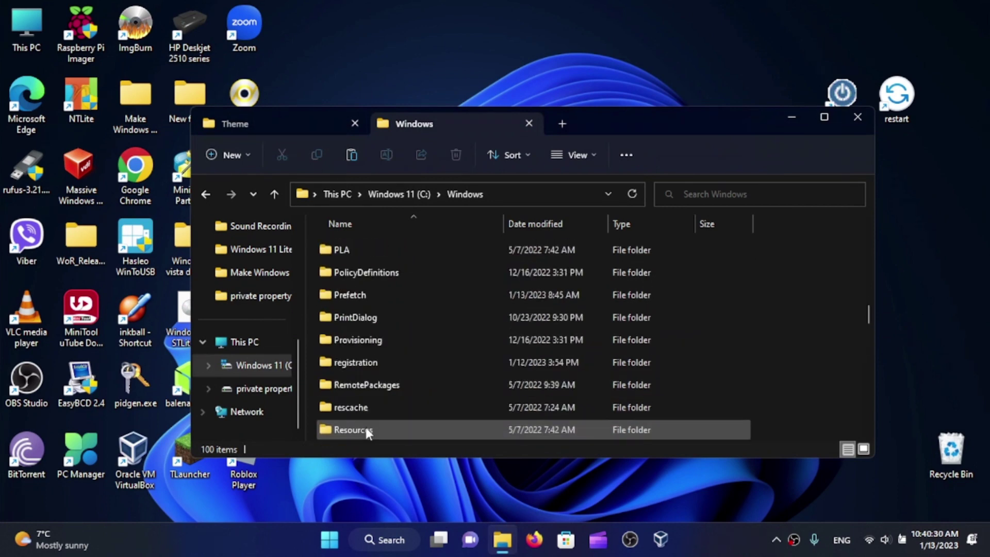
double_click(366, 431)
double_click(371, 270)
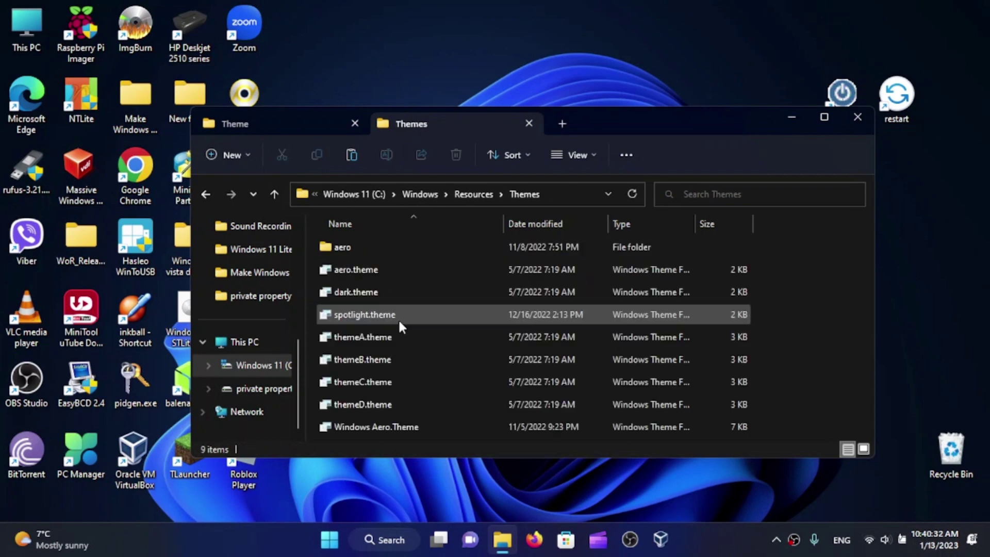
Paste the copied Windows 8 folder and Windows 8.1.theme file into Themes with administrator permission, and close that folder's tab
key("ctrl+v")
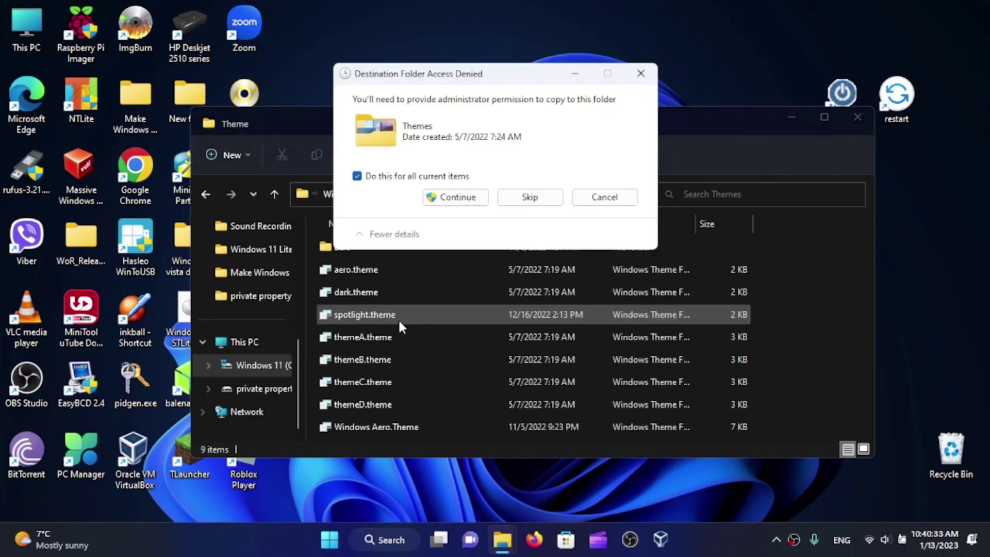
left_click(432, 198)
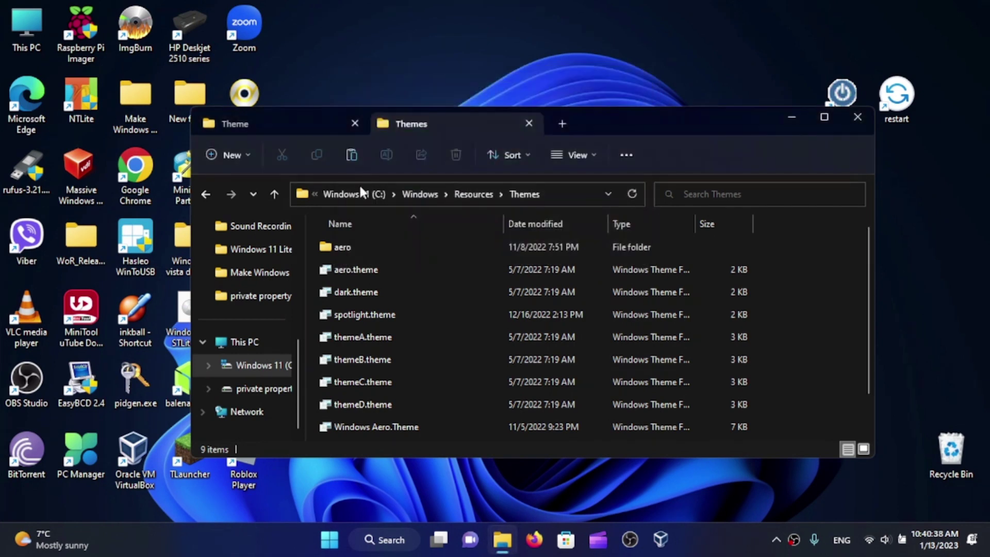
left_click(342, 132)
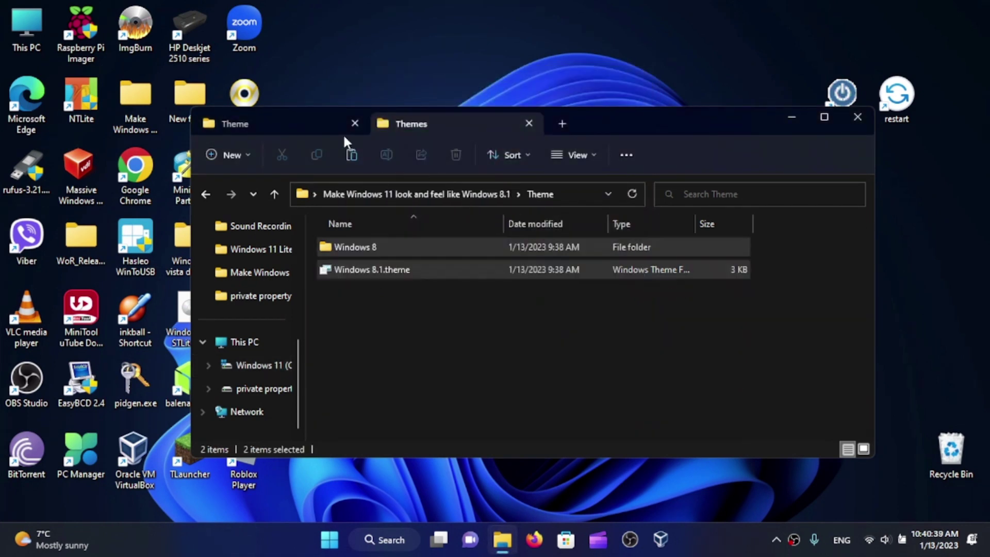
left_click(529, 123)
Return to the "Make Windows 11 look and feel like Windows 8.1" folder and run ThemeTool.exe as administrator
left_click(456, 187)
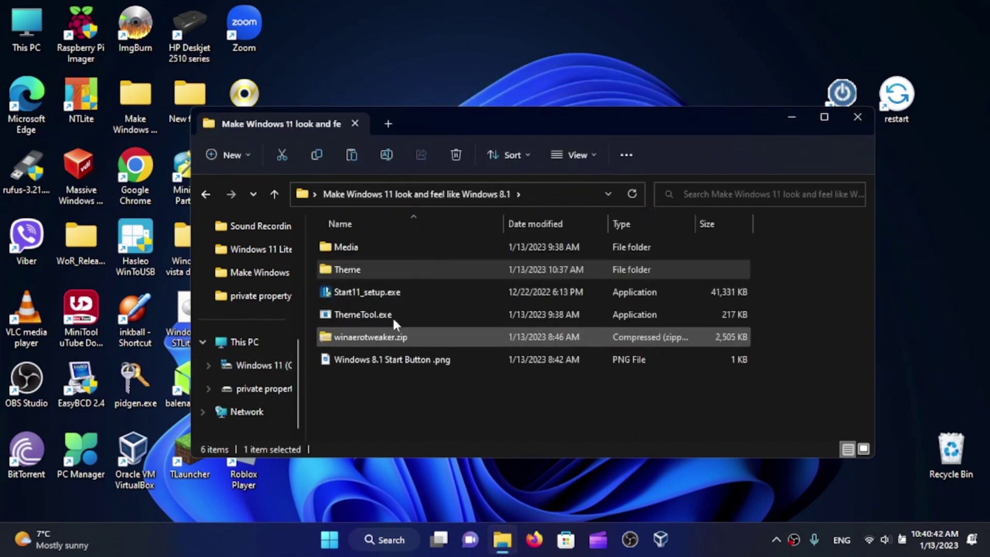
left_click(392, 314)
right_click(394, 314)
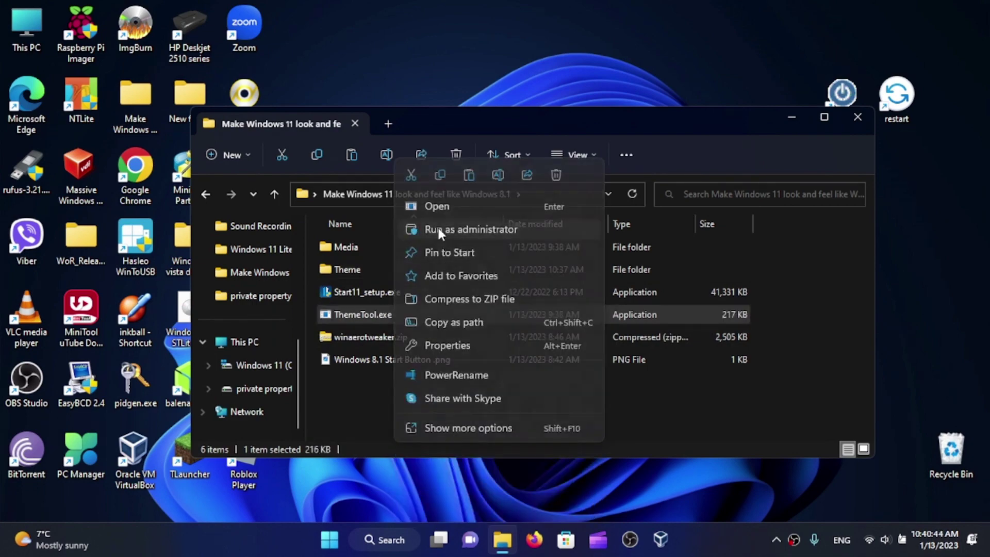
left_click(437, 226)
left_click(495, 318)
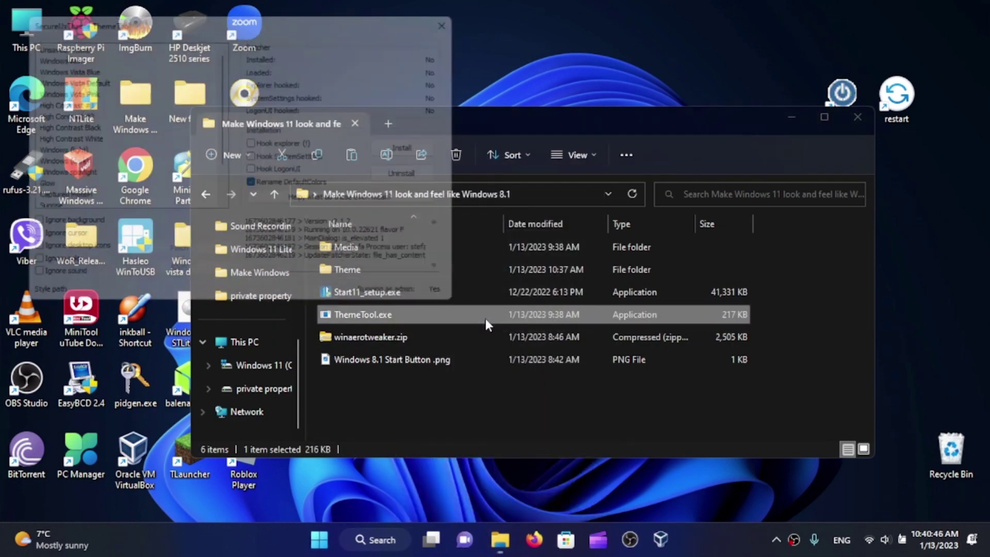
Patch and apply the Windows 8.1 theme with Hook SystemSettings and Hook LogonUI enabled, accept the warning, and close ThemeTool
left_click_drag(216, 18, 351, 72)
scroll(272, 239, "down", 2)
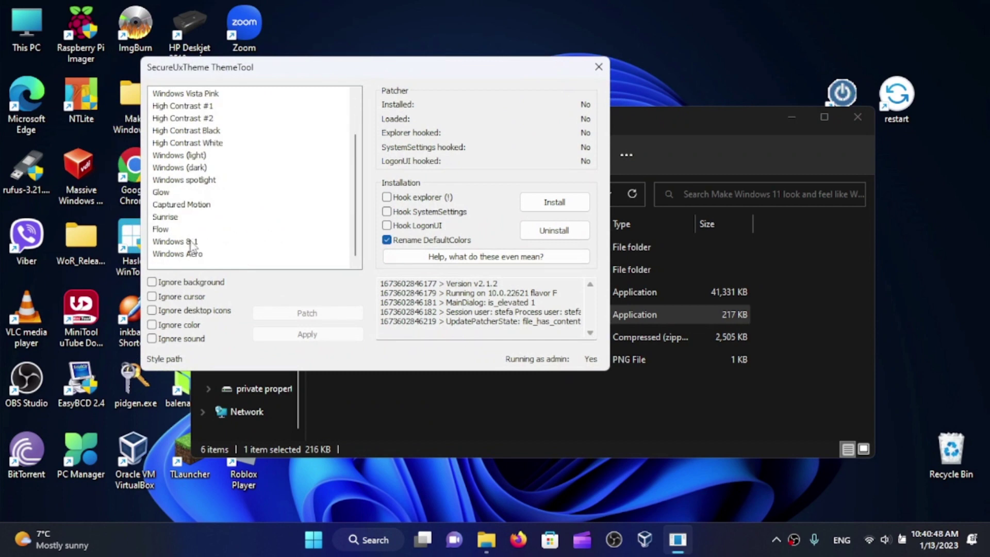
left_click(200, 242)
left_click(414, 224)
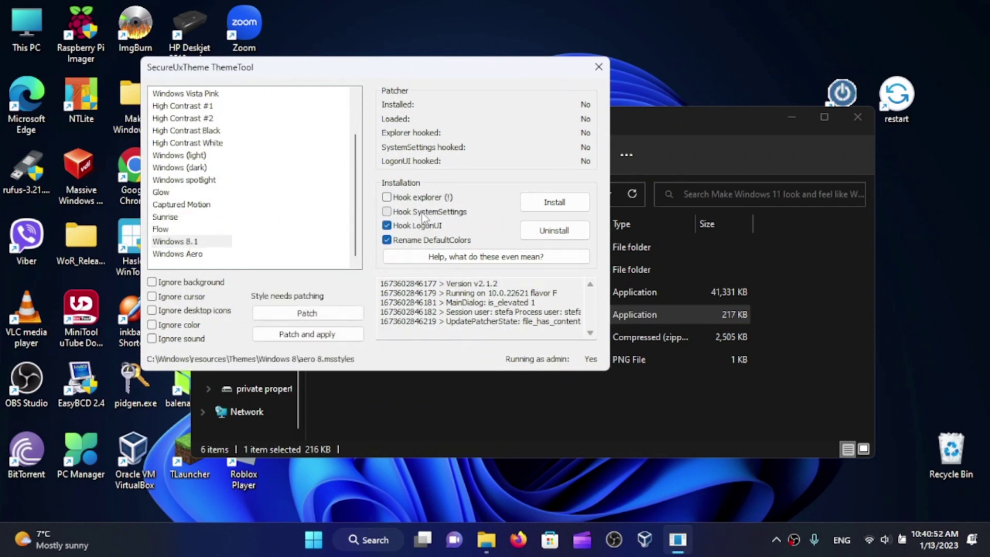
left_click(295, 335)
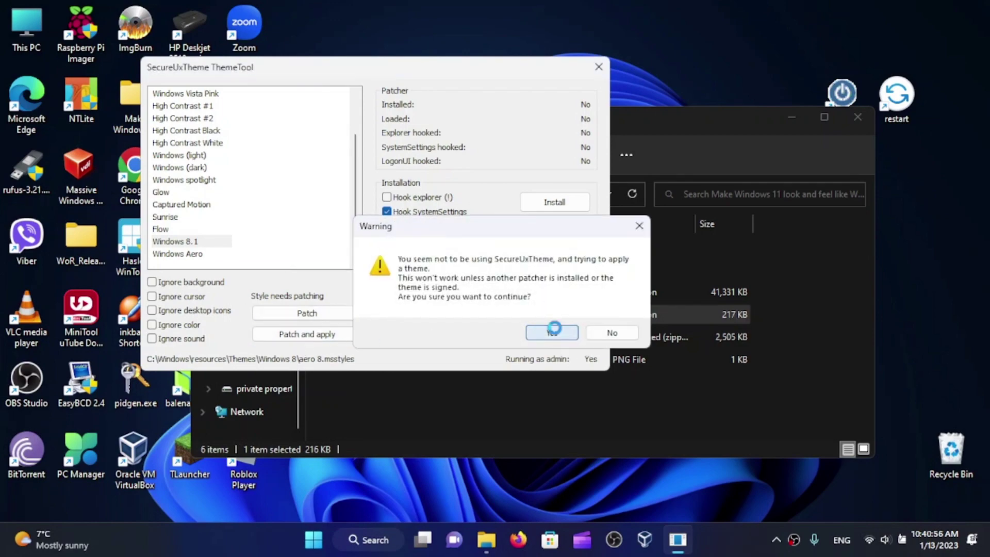
left_click(551, 333)
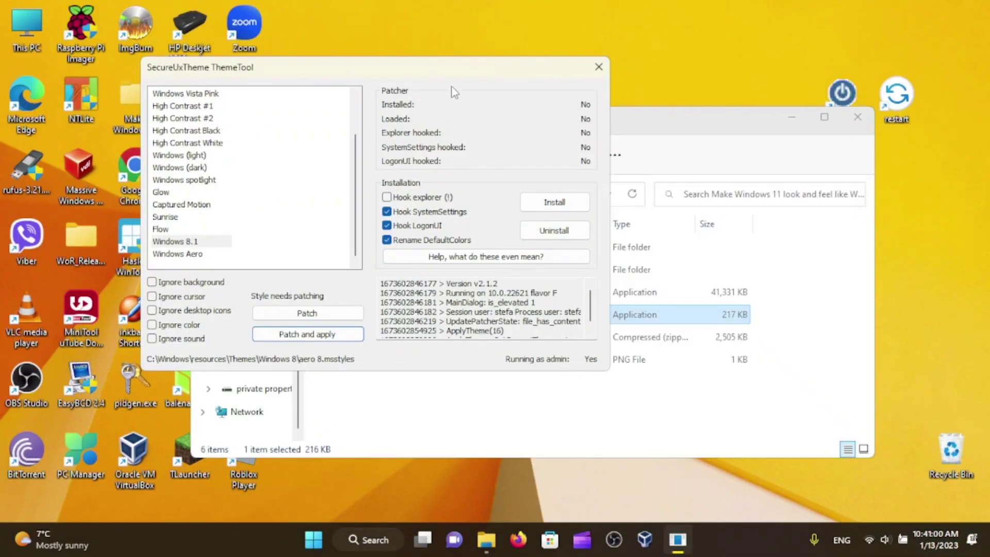
left_click_drag(456, 77, 526, 131)
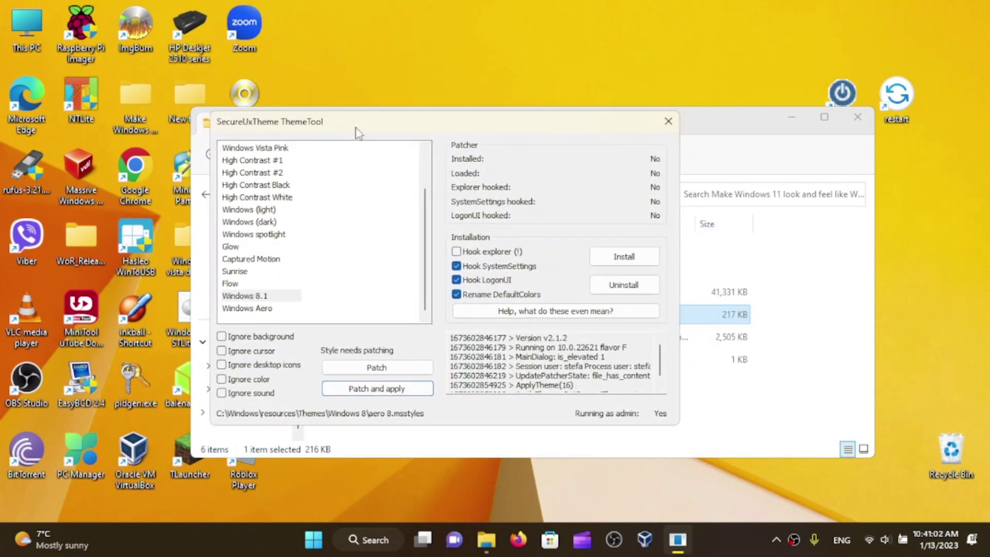
left_click_drag(256, 130, 376, 131)
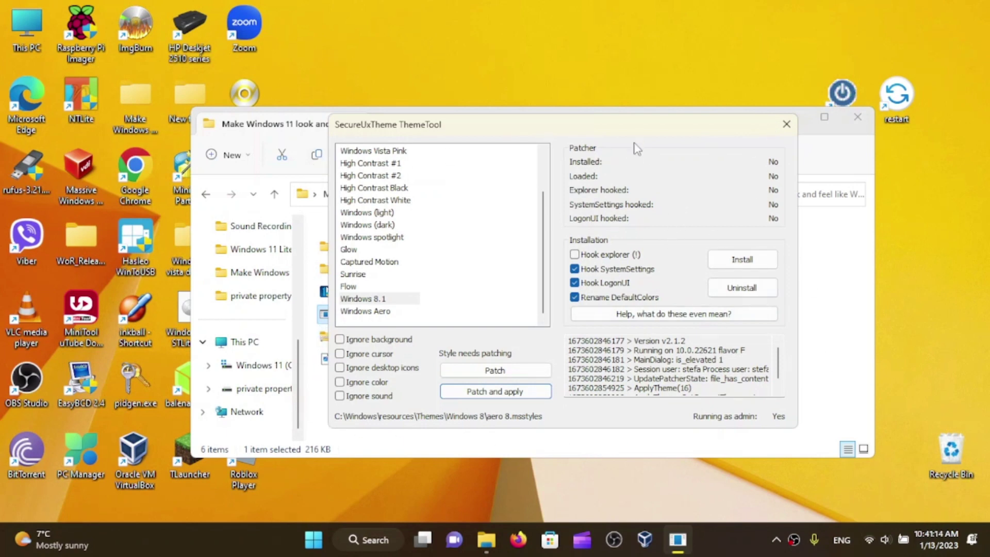
left_click(786, 125)
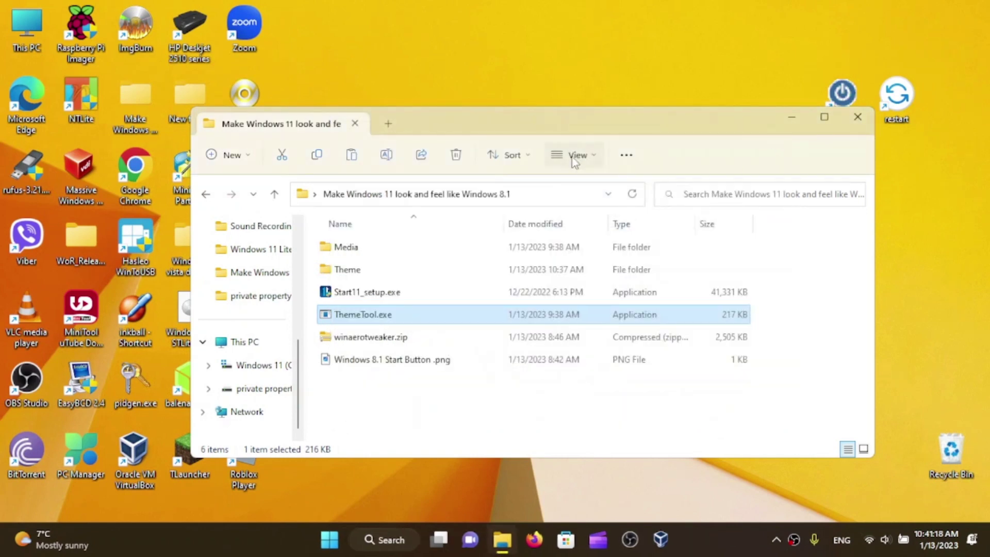
Minimise the folder window and open the Colors page of the Windows personalization settings
left_click(790, 119)
right_click(674, 159)
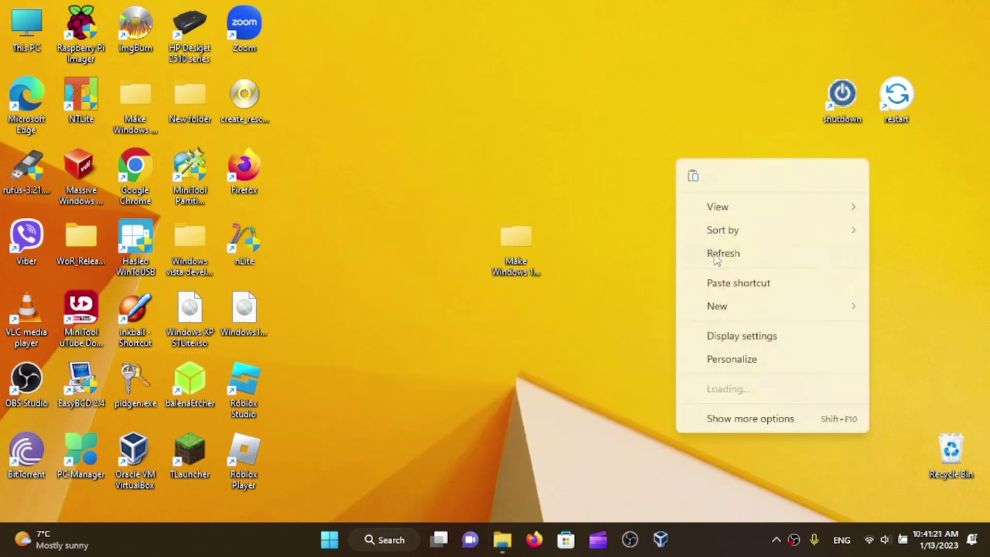
left_click(732, 361)
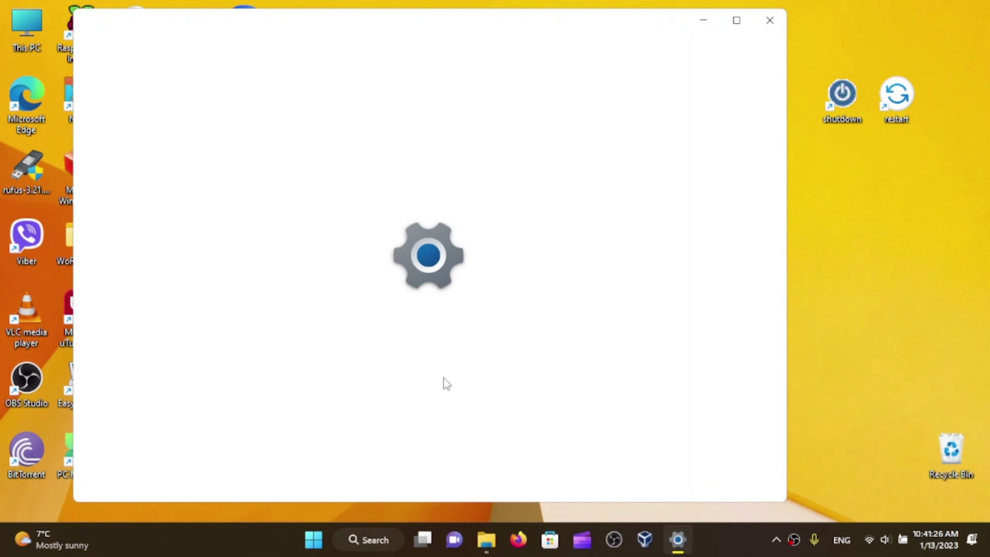
scroll(442, 356, "down", 3)
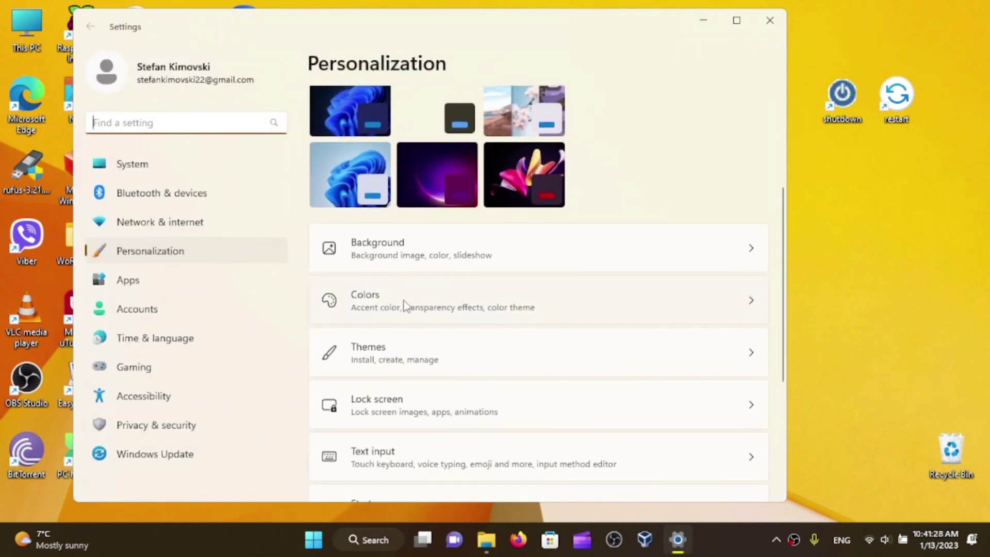
left_click(405, 301)
Turn on the accent color for Start and taskbar and for title bars and windows borders, and close Settings
scroll(405, 302, "down", 10)
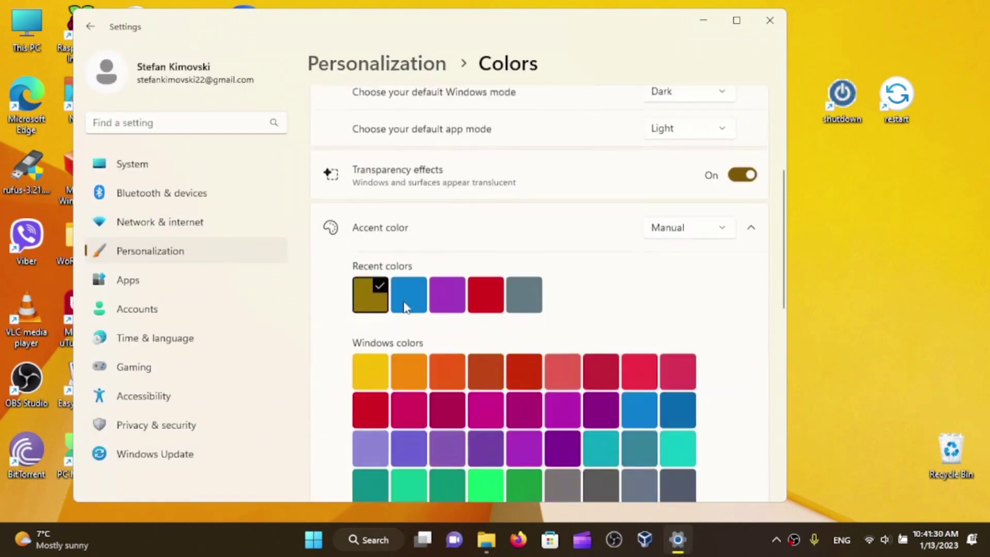
scroll(405, 302, "down", 4)
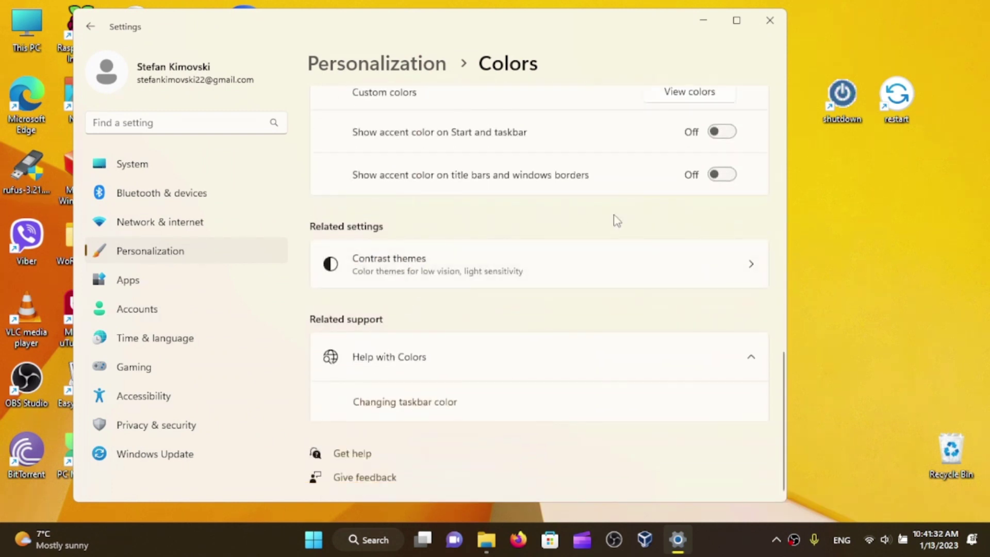
scroll(630, 237, "up", 2)
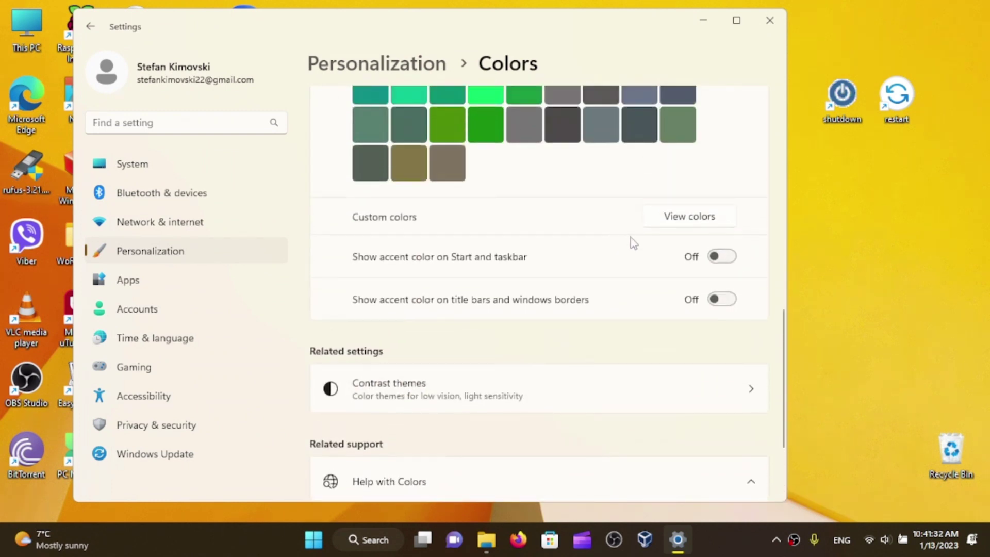
left_click(720, 257)
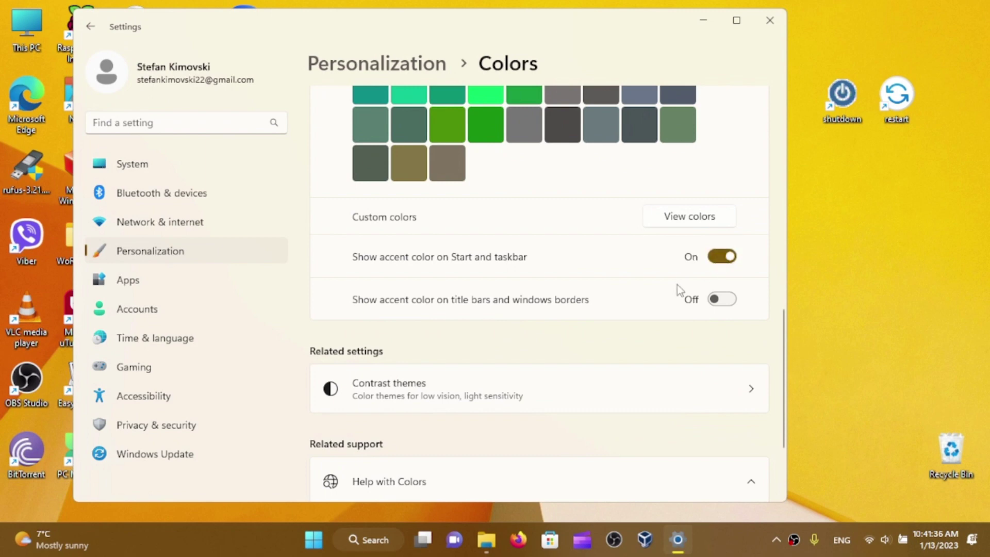
scroll(468, 254, "up", 5)
scroll(471, 280, "down", 4)
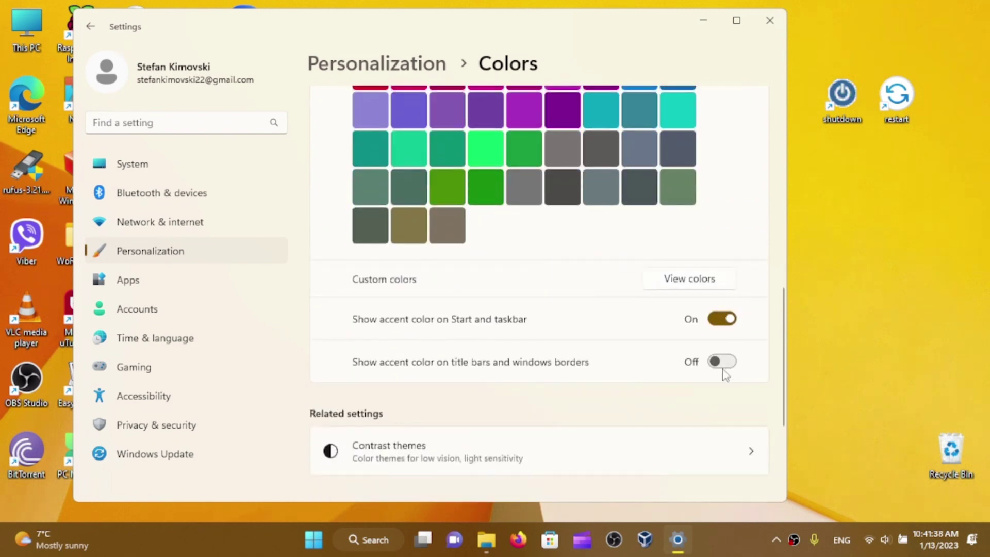
left_click(724, 372)
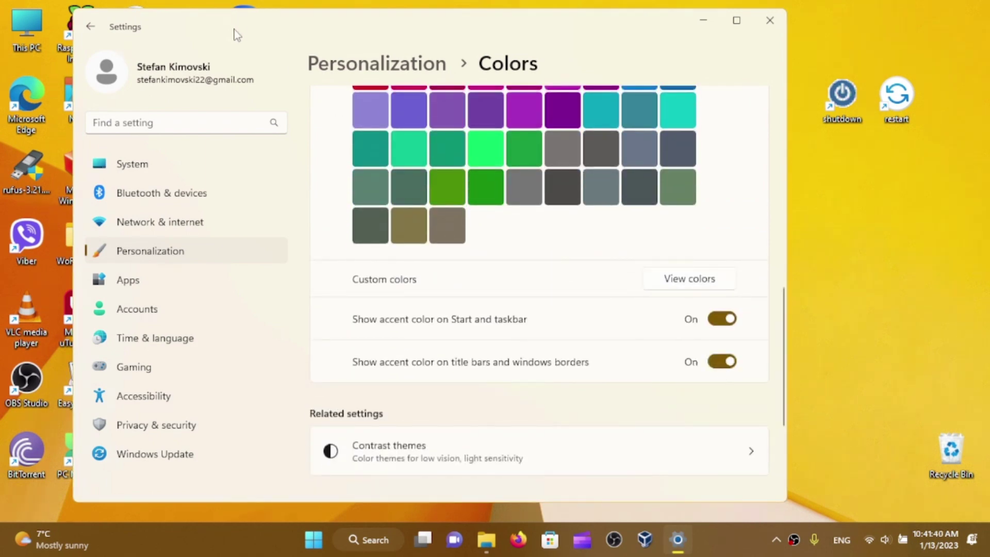
left_click_drag(236, 36, 256, 49)
left_click(791, 41)
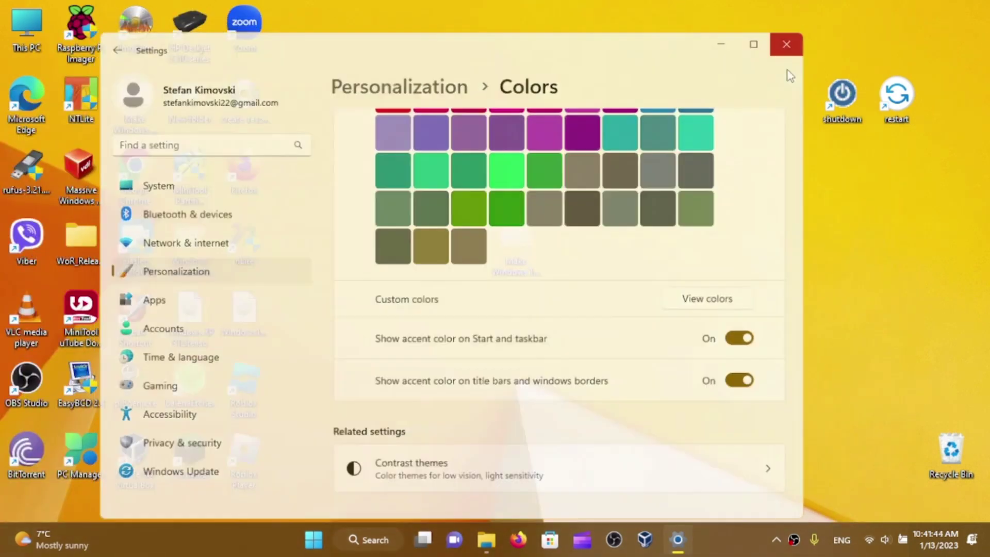
Restore the "Make Windows 11 look and feel like Windows 8.1" folder window and launch Start11_setup.exe
left_click(502, 540)
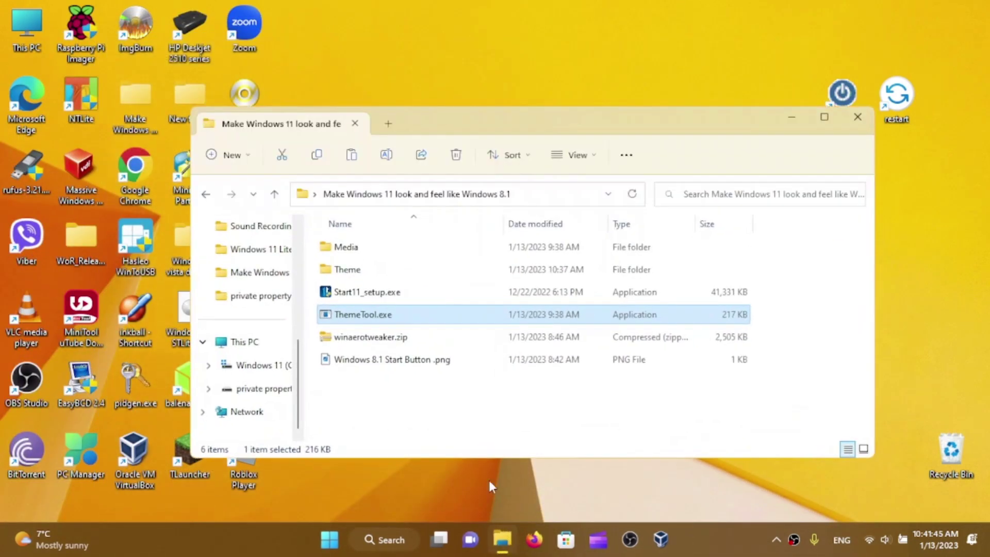
left_click(390, 293)
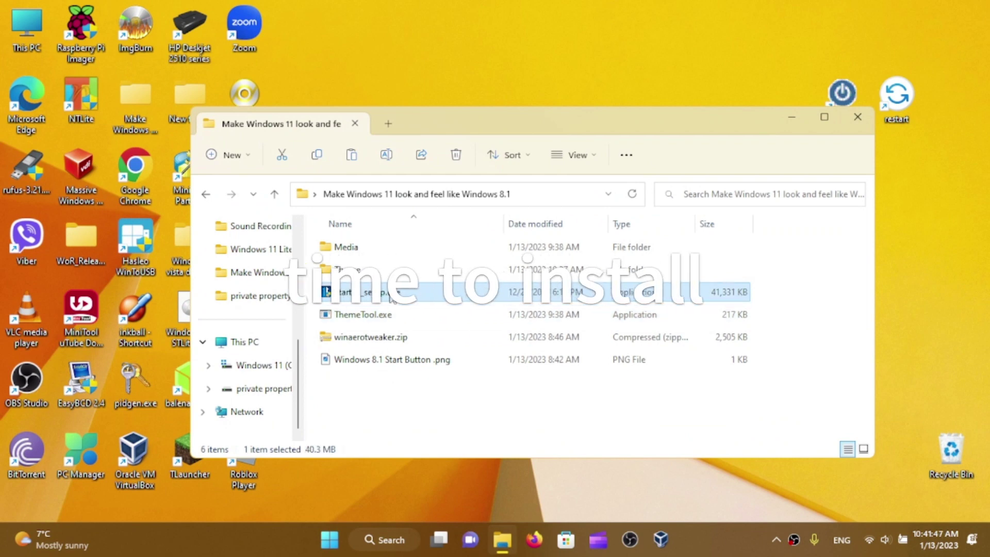
left_click(393, 293)
key("Return")
key("Return")
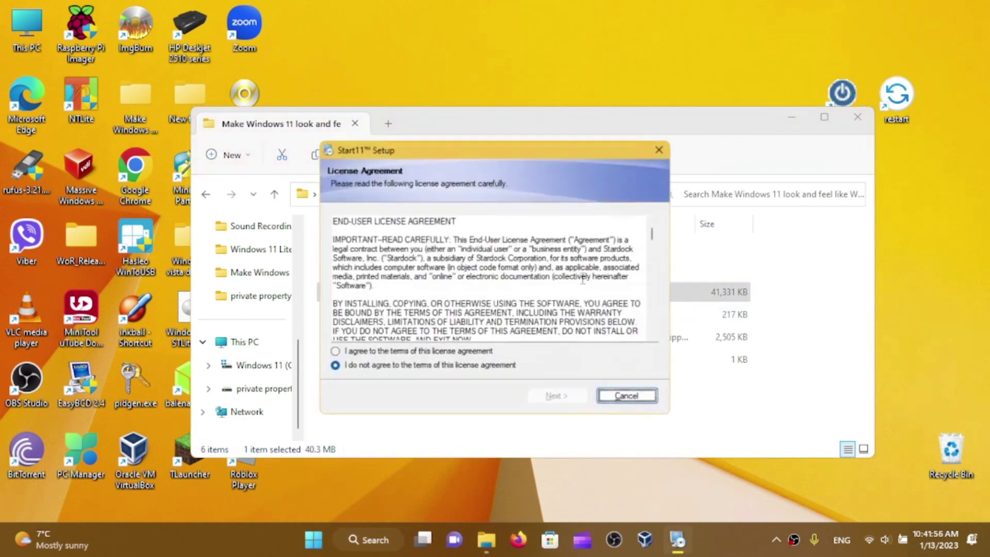
Accept the Start11 license agreement, proceed through the installation, and minimise the folder window
left_click(408, 353)
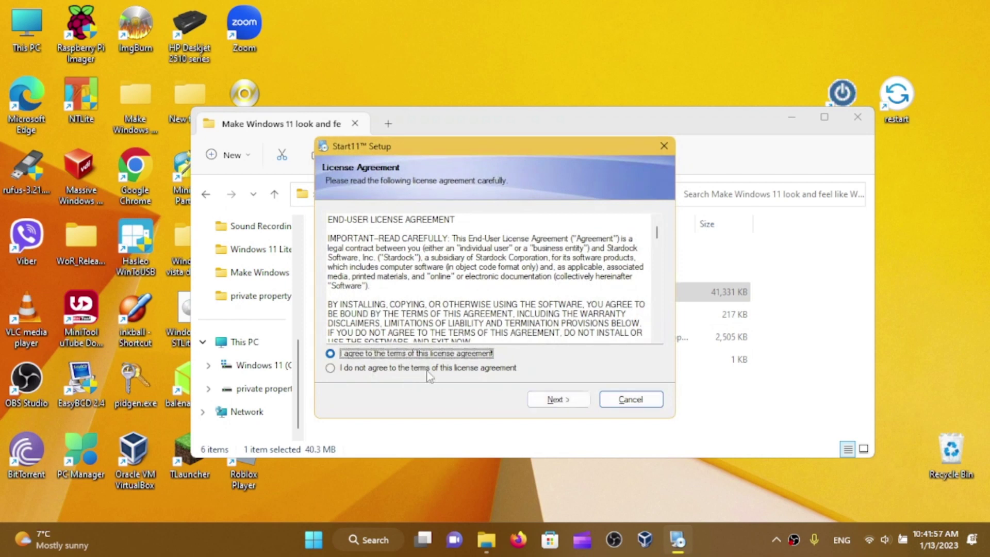
left_click(557, 401)
left_click(557, 401)
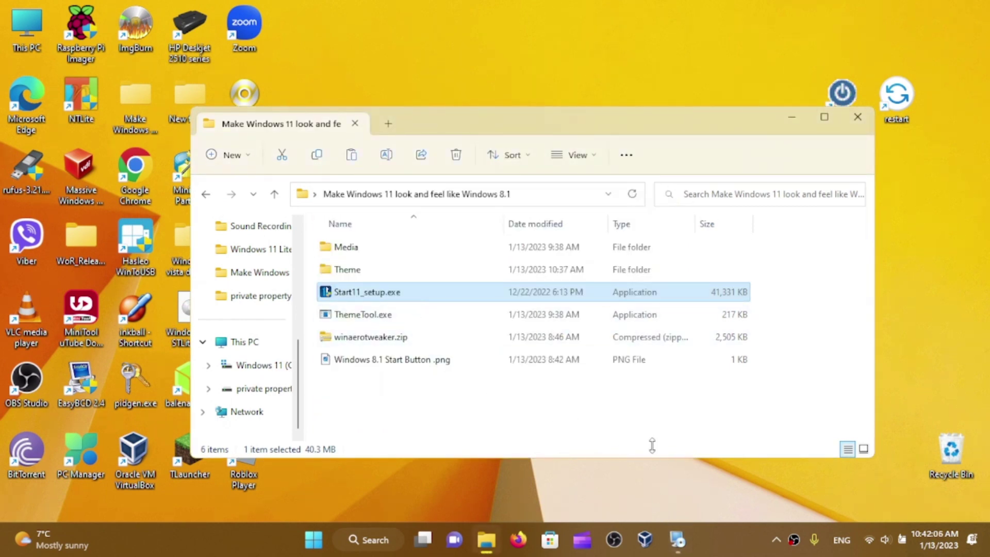
left_click(790, 125)
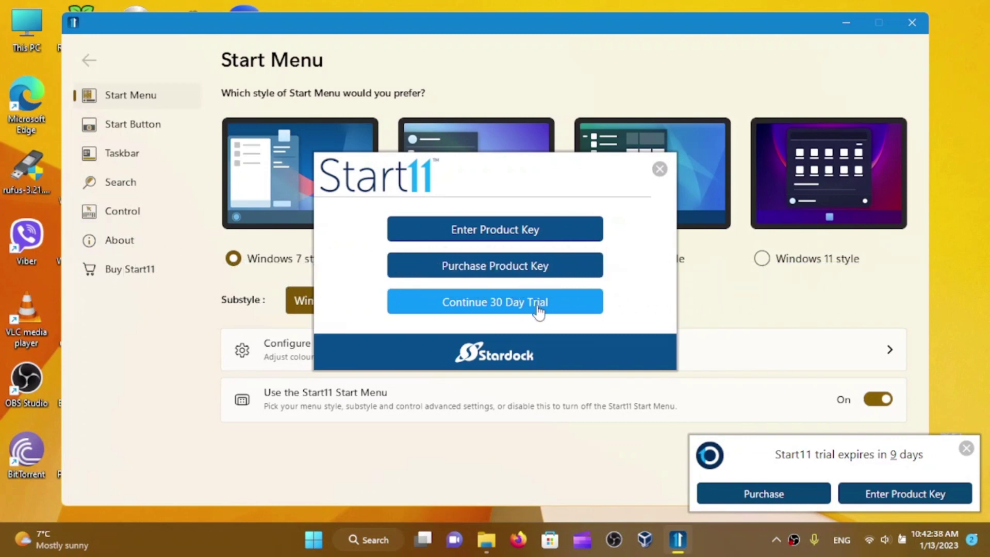
Continue with the 30-day Start11 trial, set the taskbar to left aligned, and dismiss the trial expiry notification
left_click(538, 307)
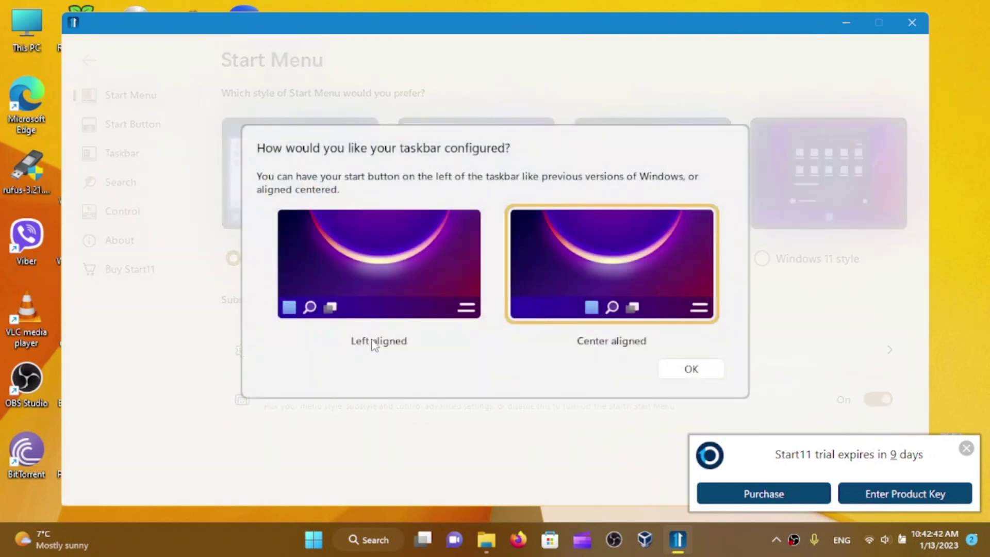
left_click(387, 304)
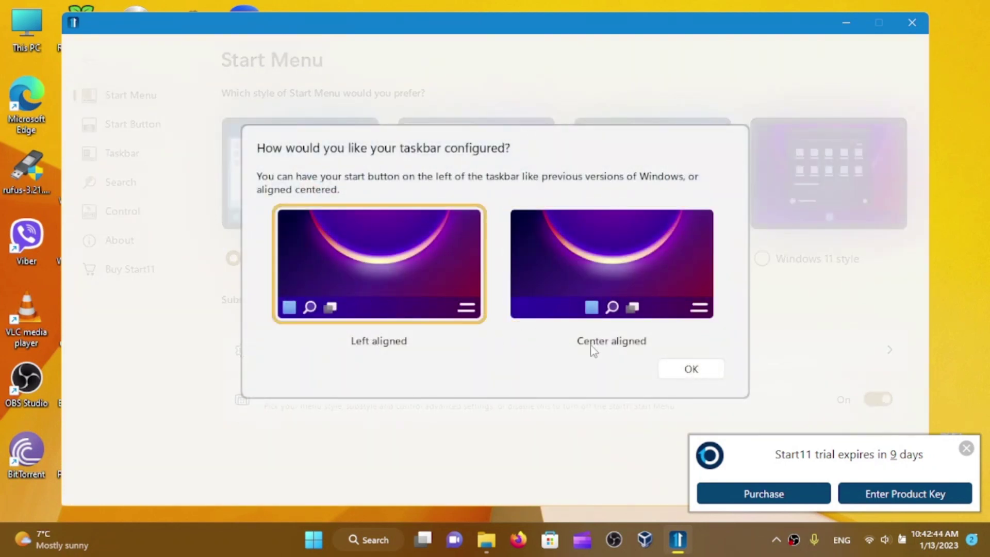
left_click(690, 368)
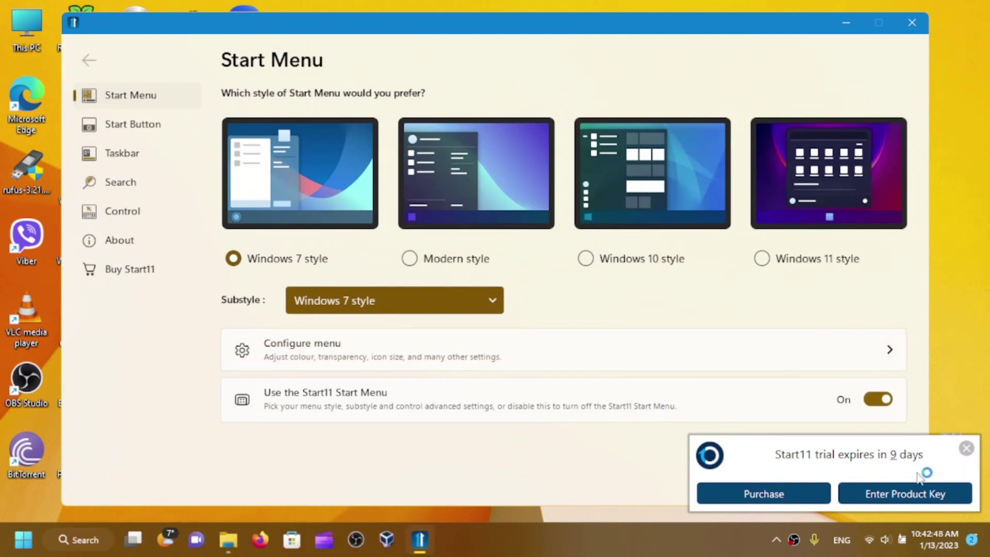
left_click(966, 448)
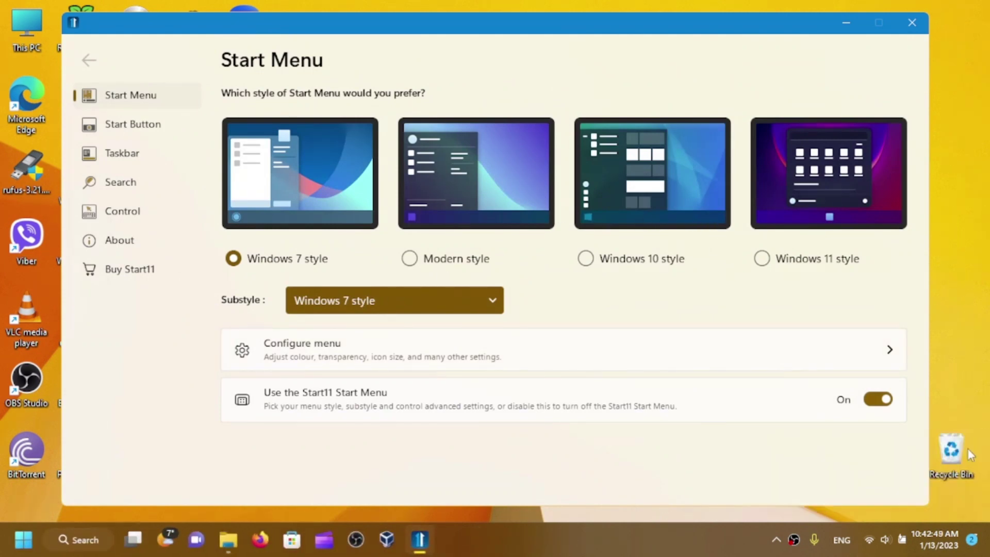
Choose the Modern style for the Start menu, then open the Start menu to preview it and close it
left_click(410, 259)
left_click(31, 539)
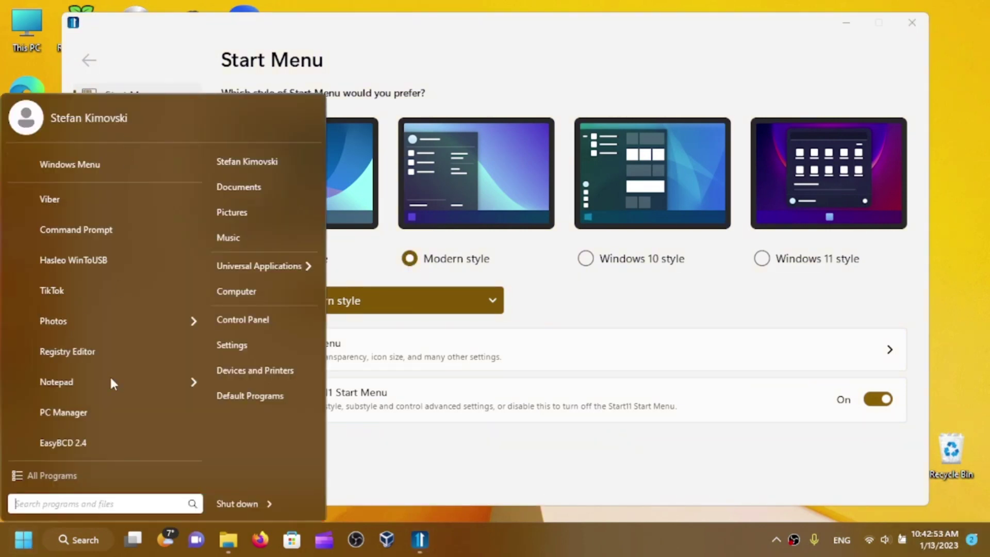
left_click(26, 542)
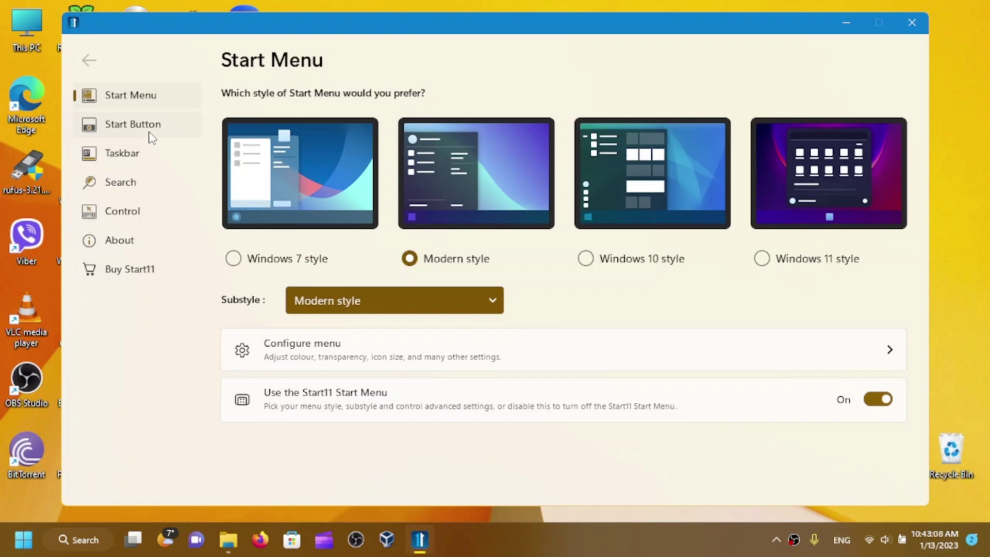
Enable a custom start button image, load "Windows 8.1 Start Button .png" from the Windows 8.1 desktop folder, and test the Start button
left_click(149, 133)
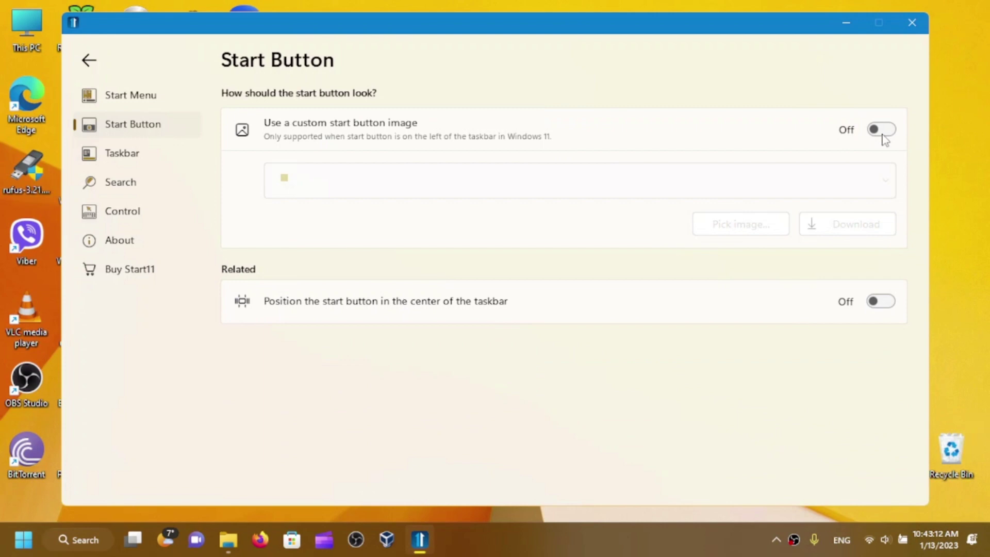
left_click(883, 136)
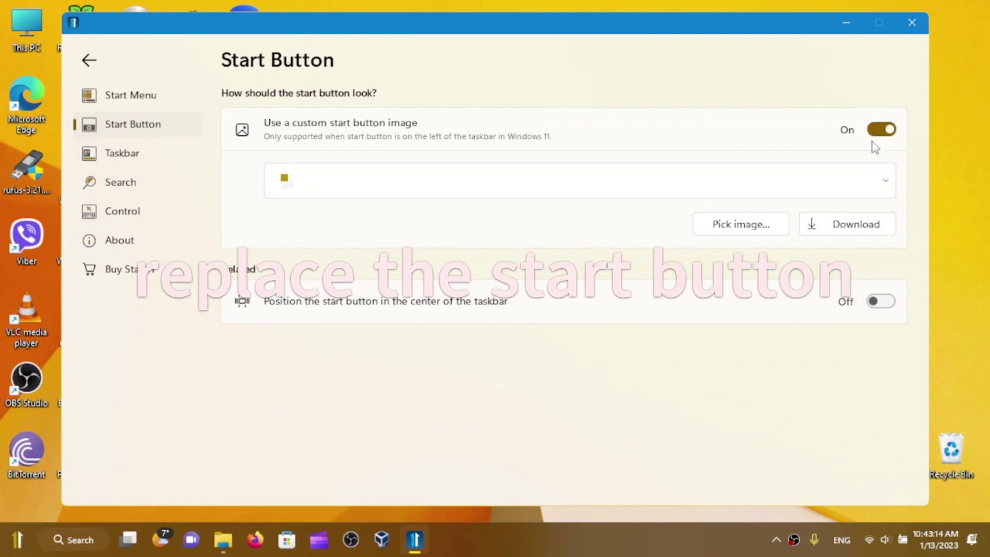
left_click(766, 216)
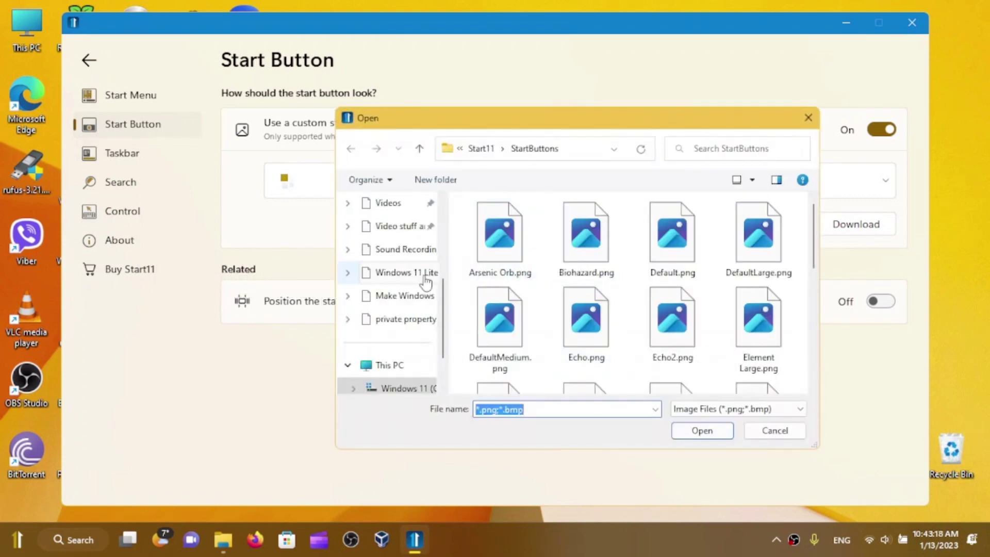
scroll(410, 303, "up", 10)
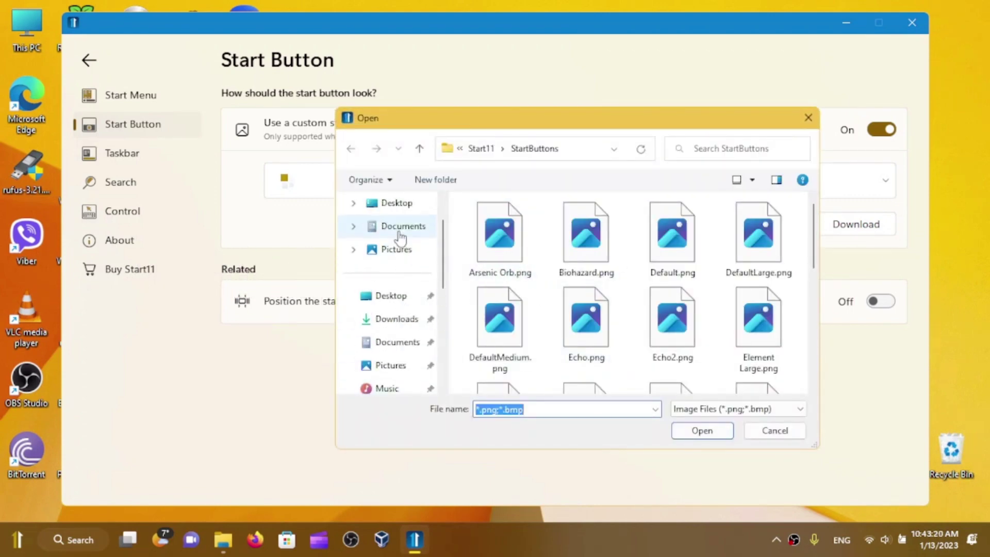
left_click(397, 251)
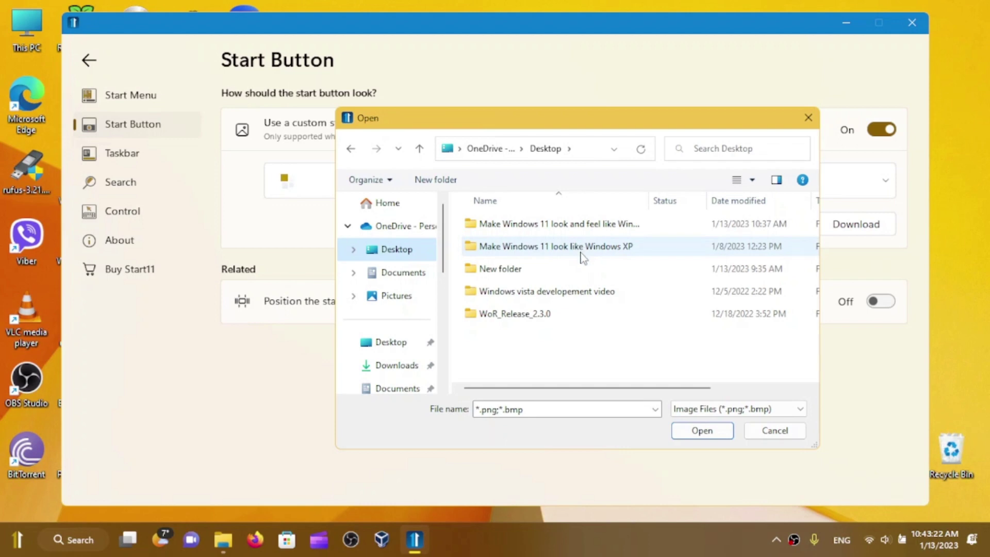
double_click(579, 227)
left_click(575, 269)
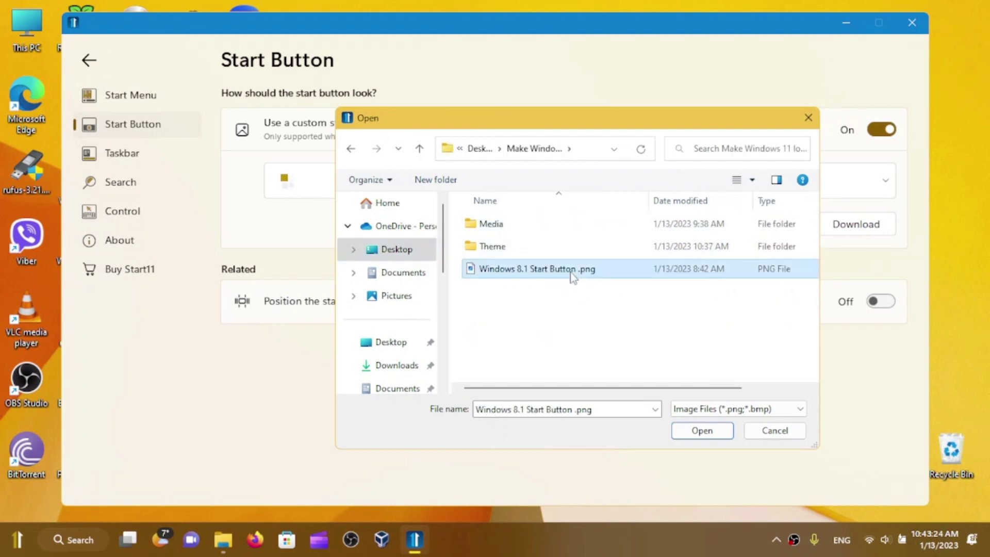
left_click(701, 431)
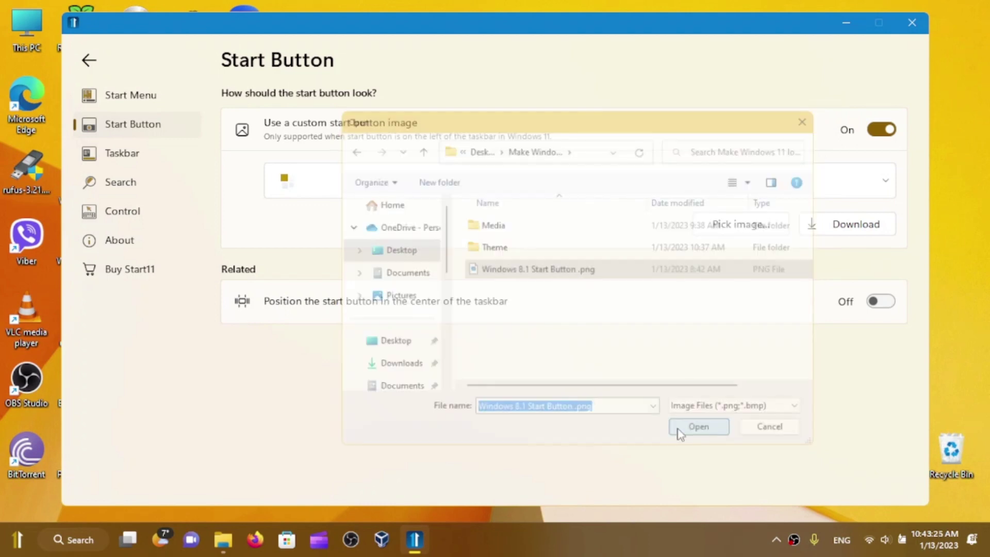
left_click(20, 550)
left_click(20, 550)
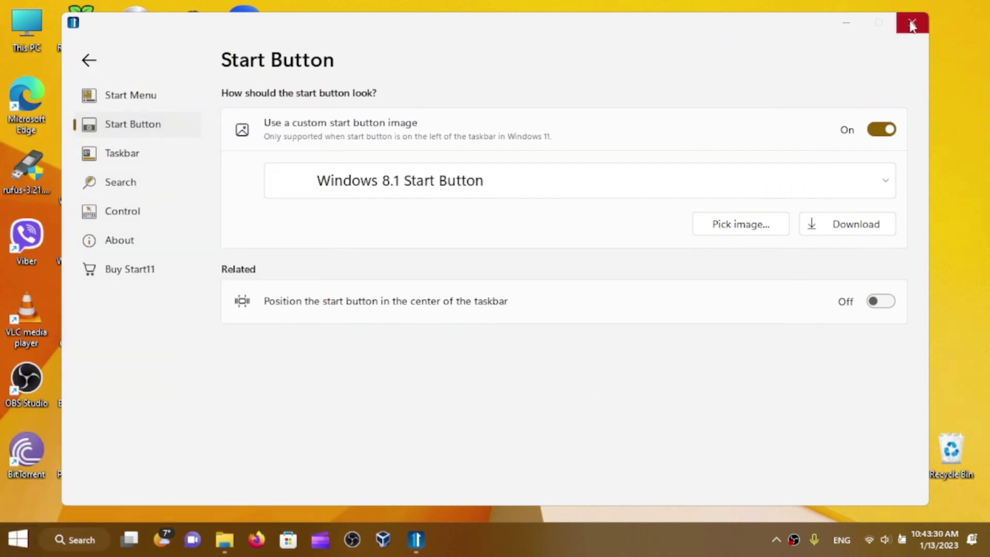
Expand the taskbar blur, transparency and color options in Start11 and set the taskbar transparency to 20% solid
left_click(127, 155)
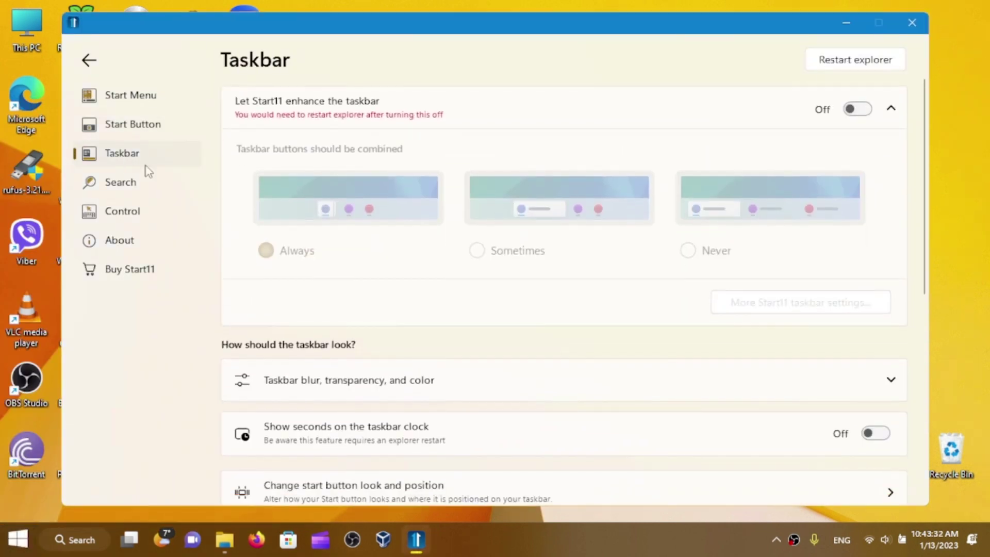
scroll(733, 309, "down", 2)
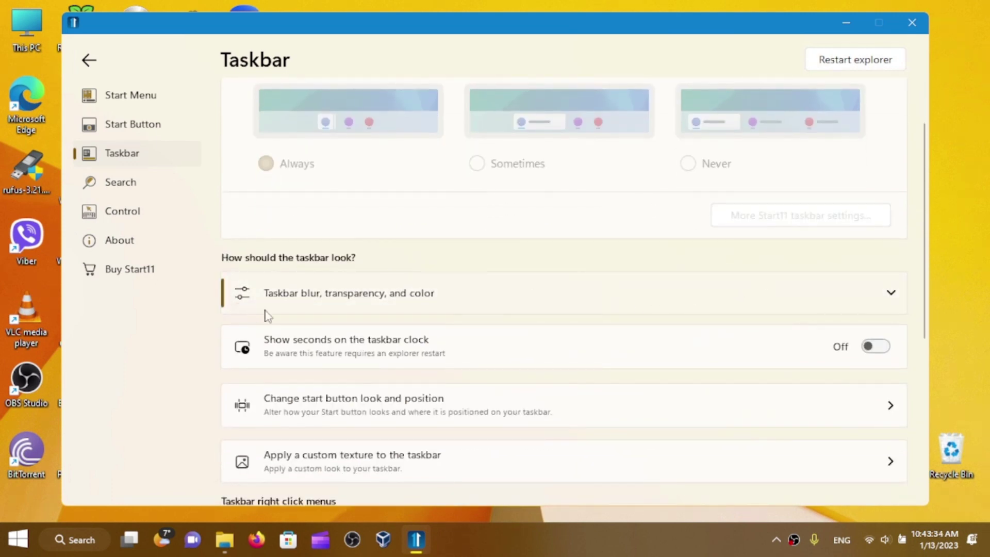
left_click(332, 294)
scroll(789, 331, "down", 5)
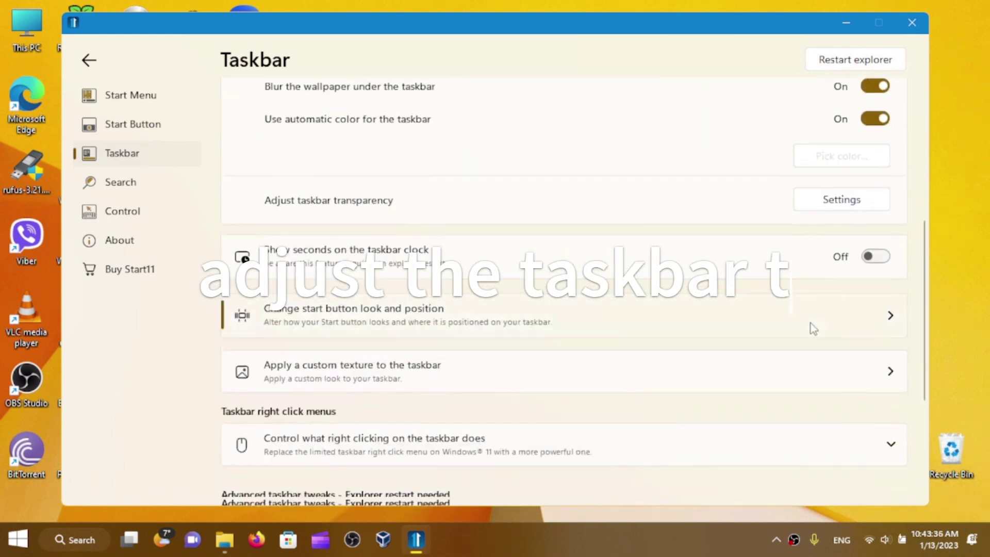
left_click(868, 197)
left_click_drag(839, 232, 756, 235)
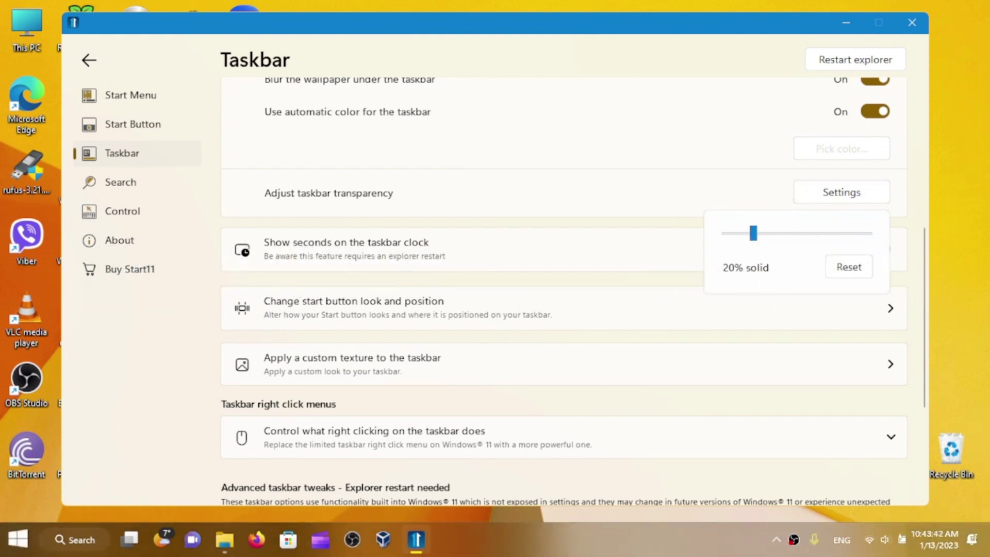
left_click_drag(753, 233, 713, 249)
left_click(735, 234)
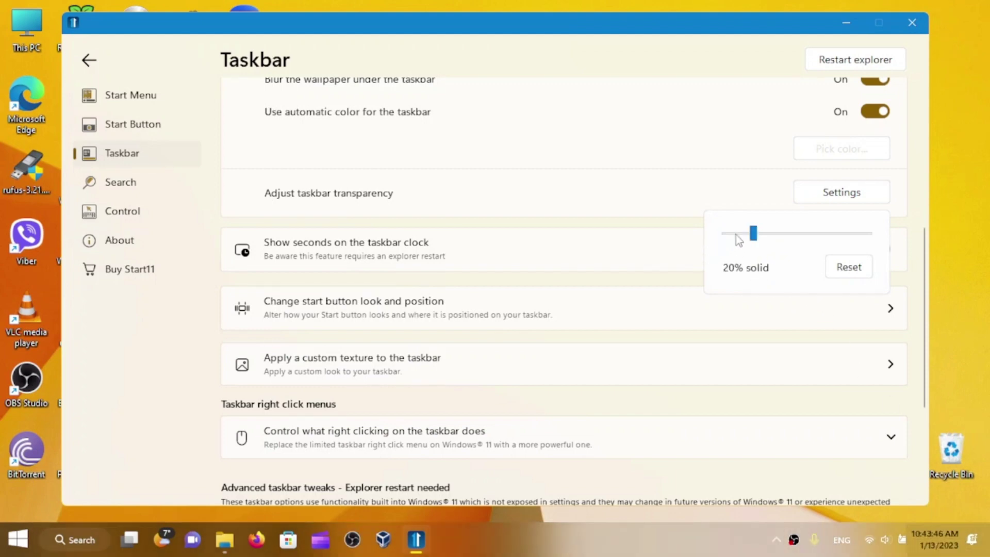
left_click(738, 236)
Open and close the Start menu to check it, and close the Start11 window
left_click(5, 550)
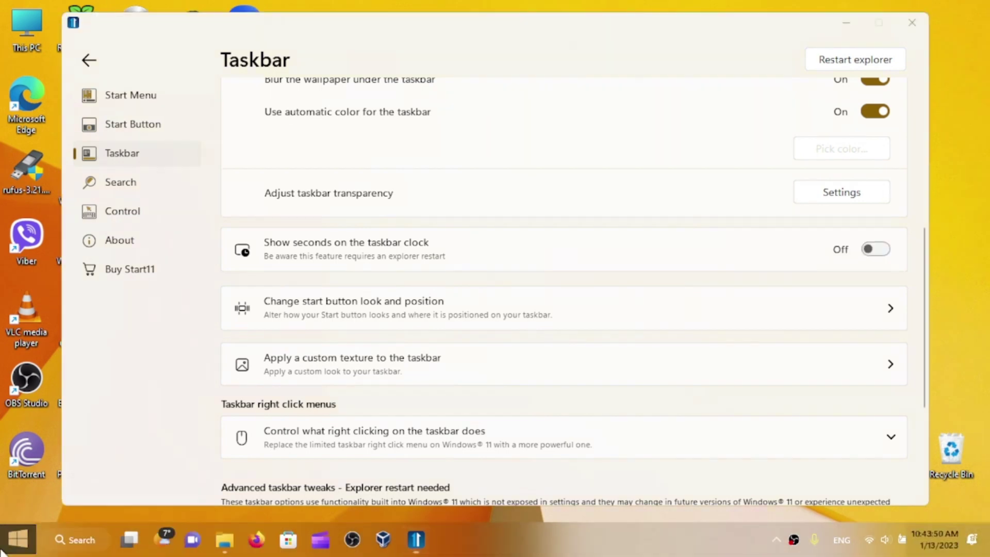
left_click(18, 540)
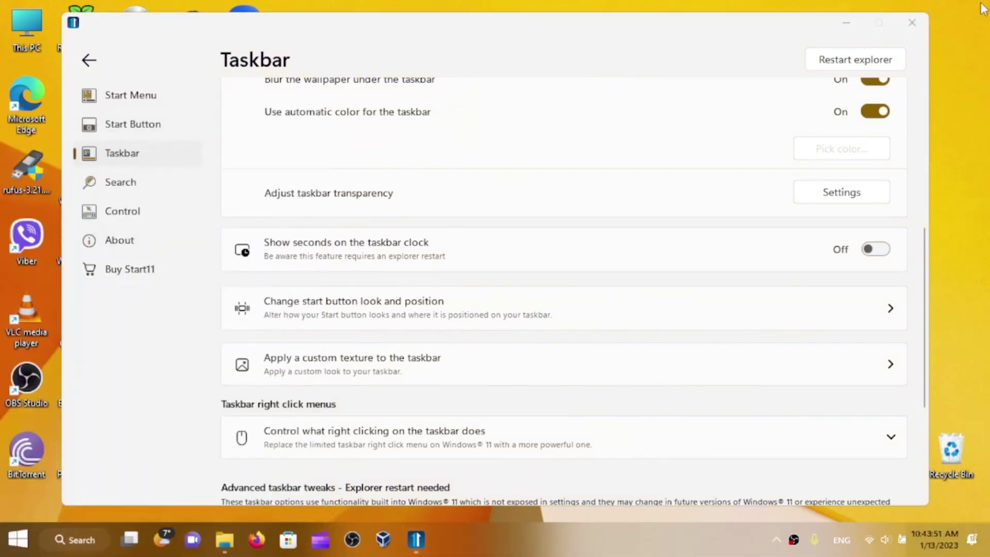
left_click(921, 35)
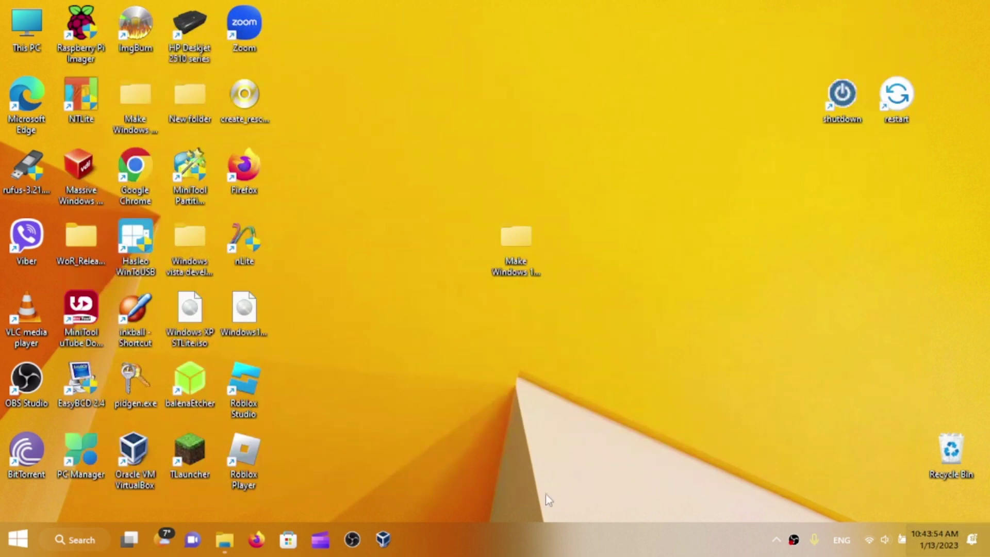
Open the Windows taskbar settings and turn off Search, Task view, Widgets and Chat
right_click(517, 534)
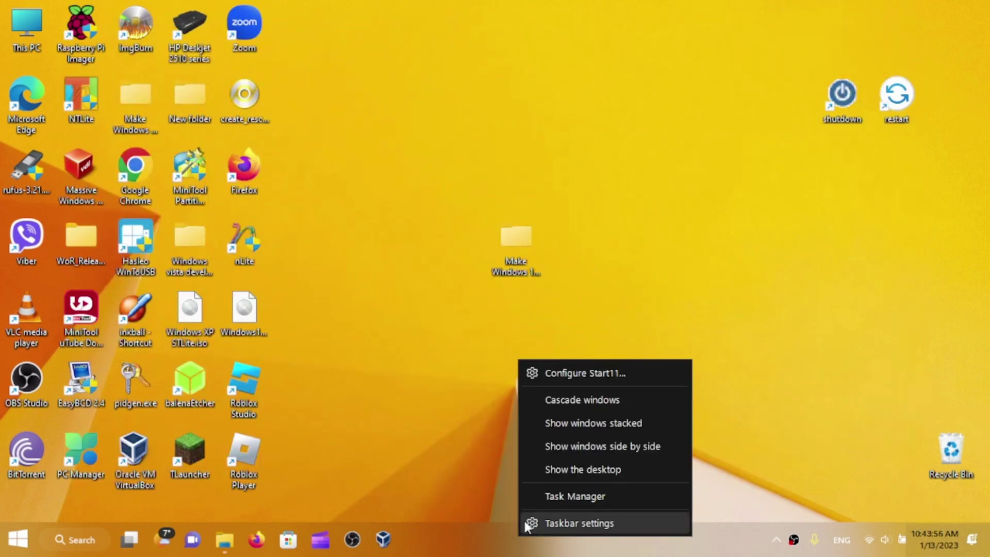
left_click(549, 531)
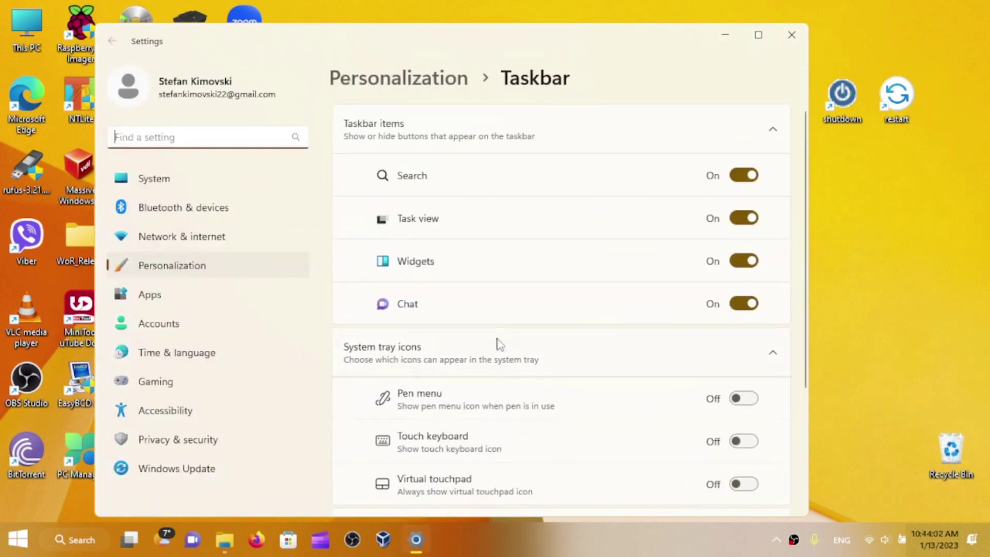
left_click(738, 181)
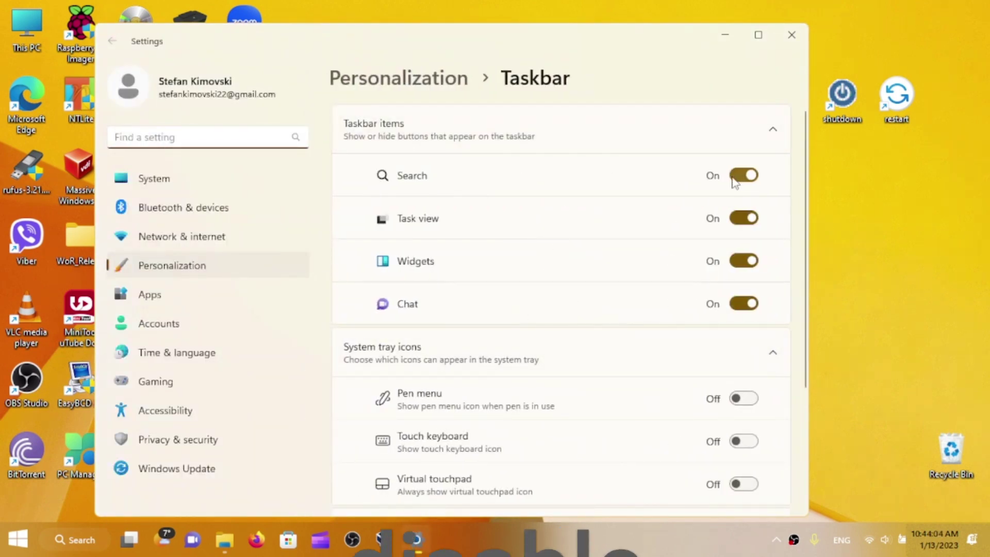
left_click(752, 219)
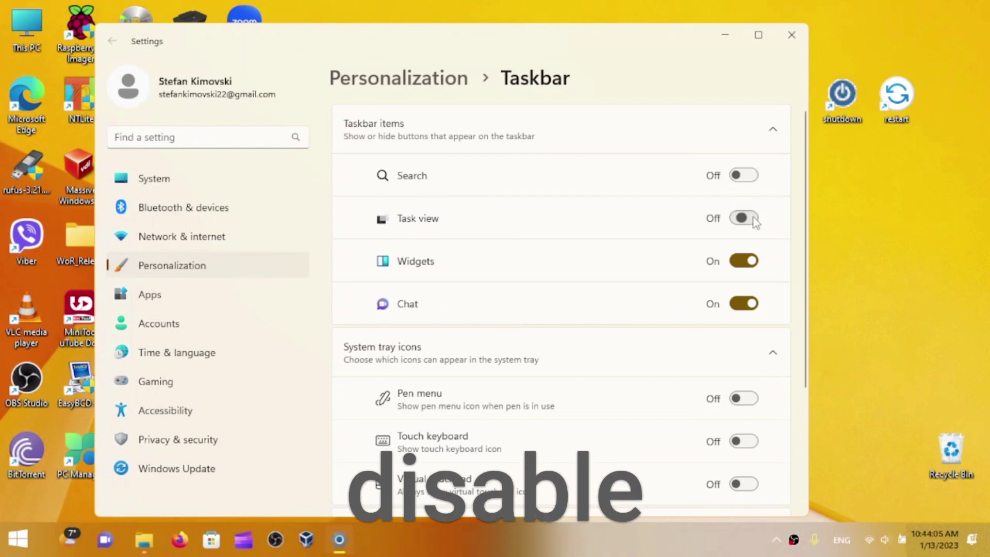
left_click(744, 262)
left_click(748, 305)
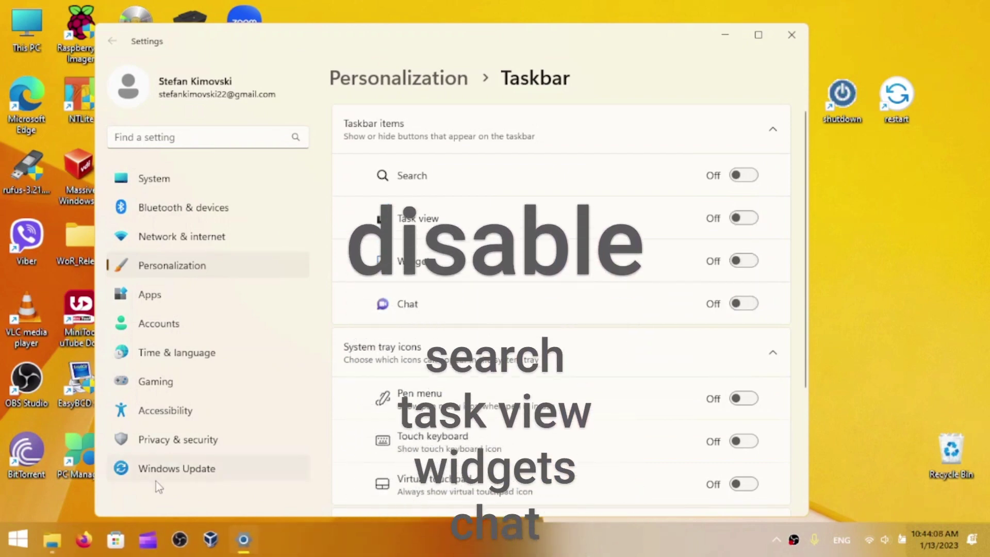
Review the taskbar alignment and other taskbar behaviors, and close Settings
scroll(459, 309, "down", 3)
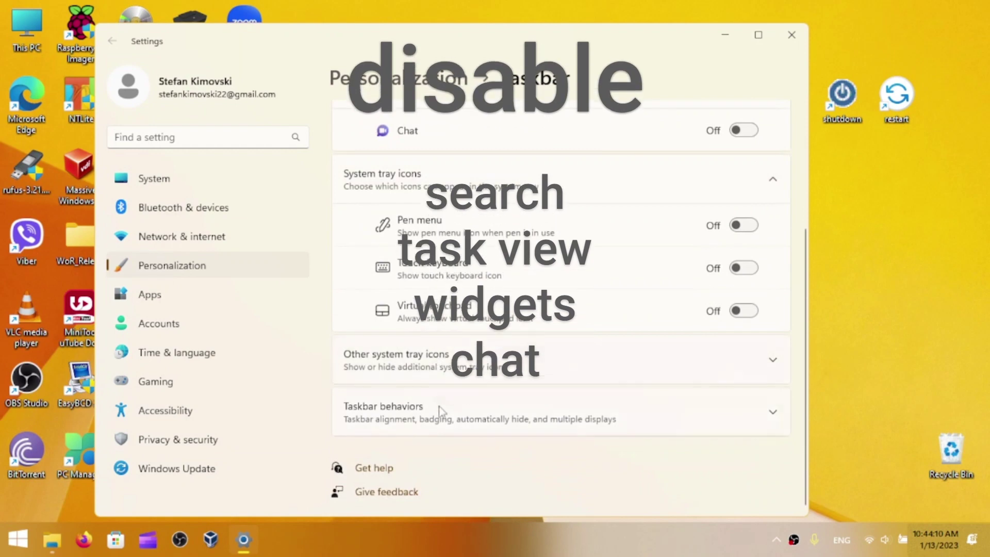
left_click(441, 411)
scroll(442, 411, "down", 1)
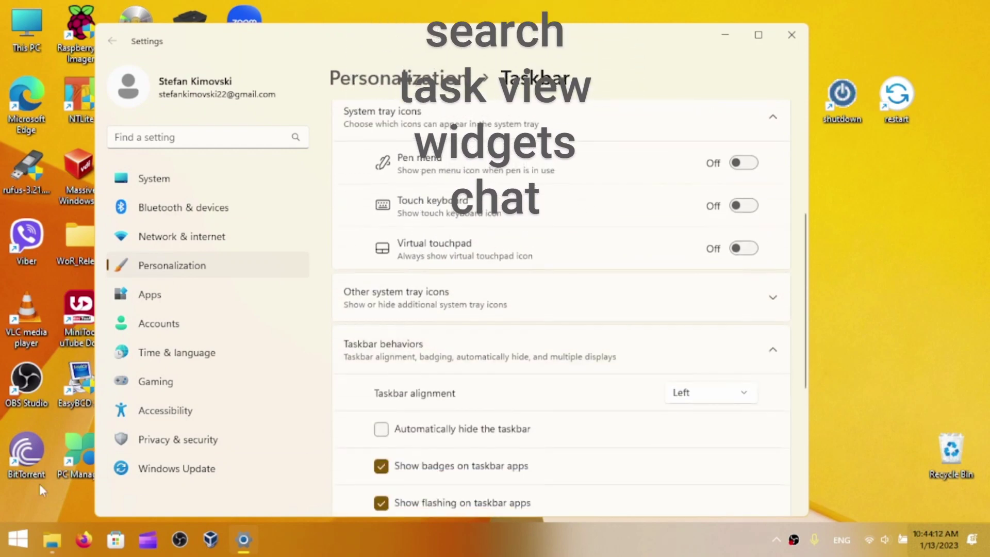
scroll(645, 206, "down", 4)
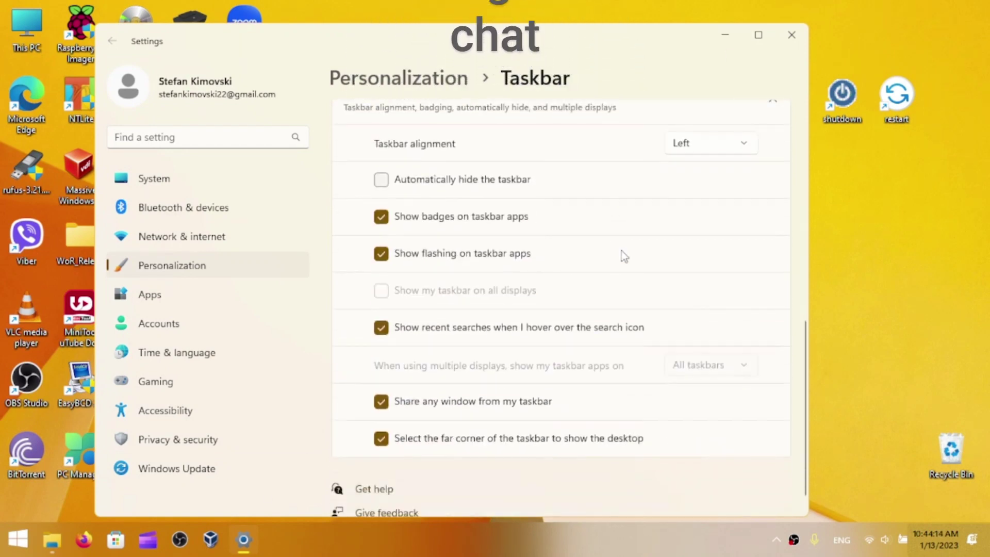
left_click(792, 36)
Open the "Make Windows 11 look and feel like Windows 8.1" desktop folder and extract winaerotweaker.zip there
double_click(511, 242)
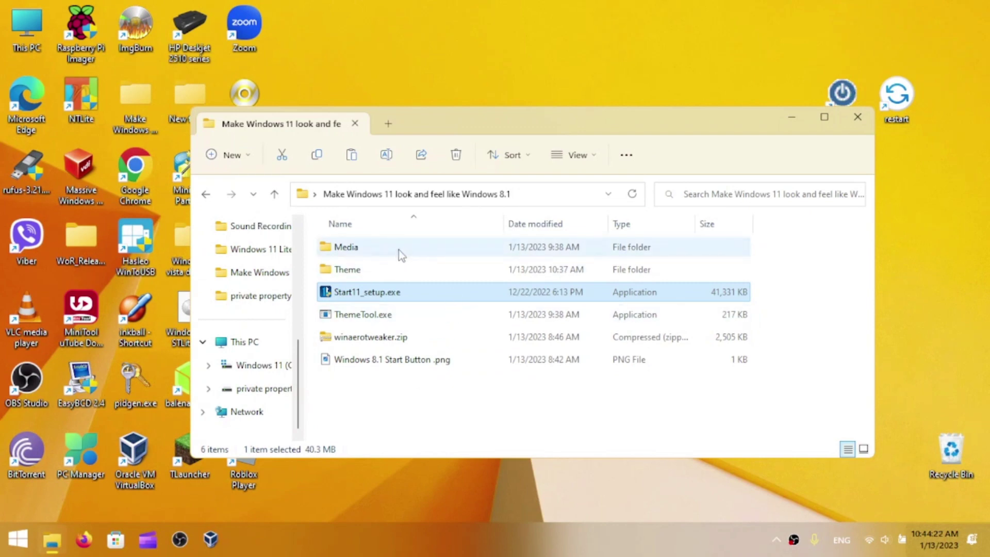
left_click(383, 340)
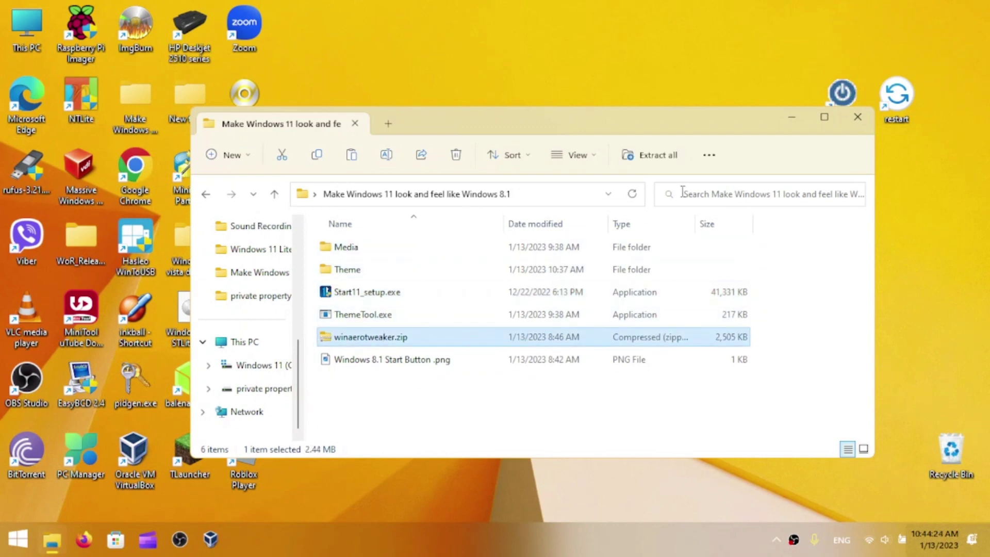
left_click(649, 154)
left_click(629, 409)
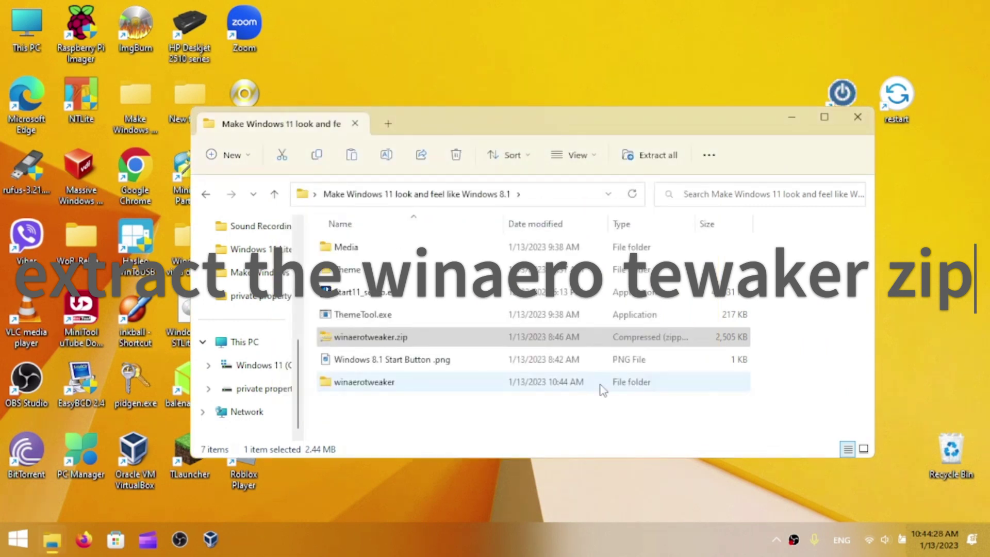
Open the extracted winaerotweaker folder, run WinaeroTweaker-1.40.0.0-setup.exe despite the SmartScreen block, and minimize the folder window
left_click(599, 384)
double_click(600, 383)
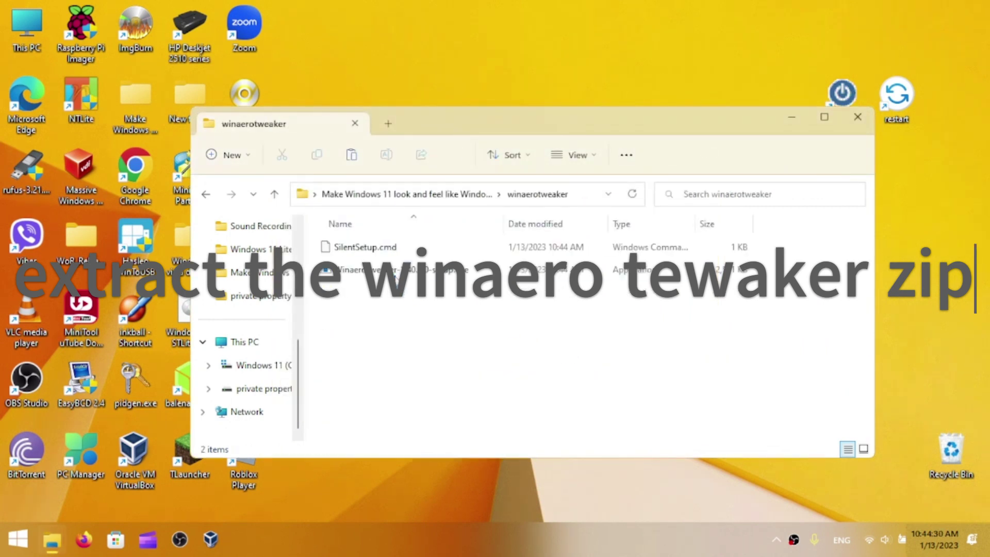
double_click(393, 269)
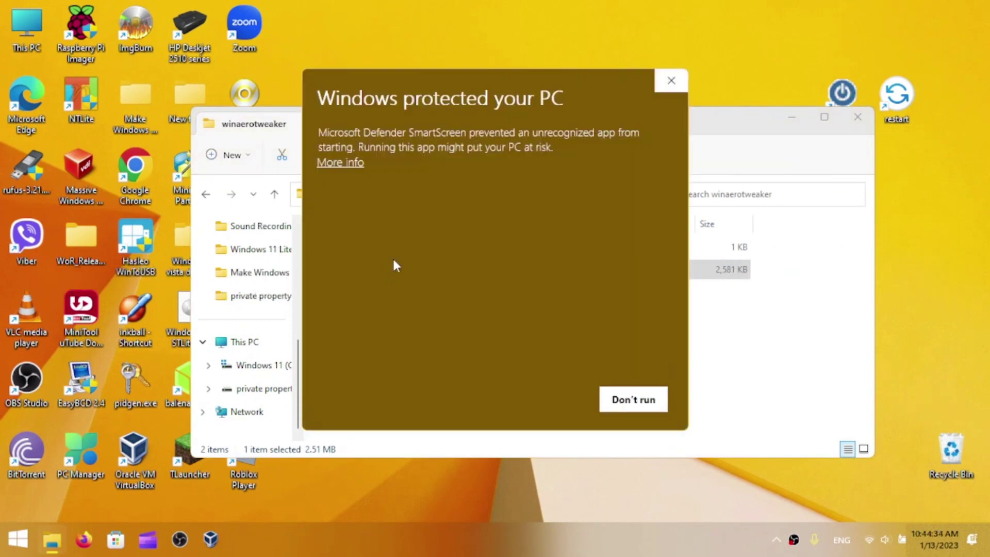
left_click(341, 163)
left_click(518, 397)
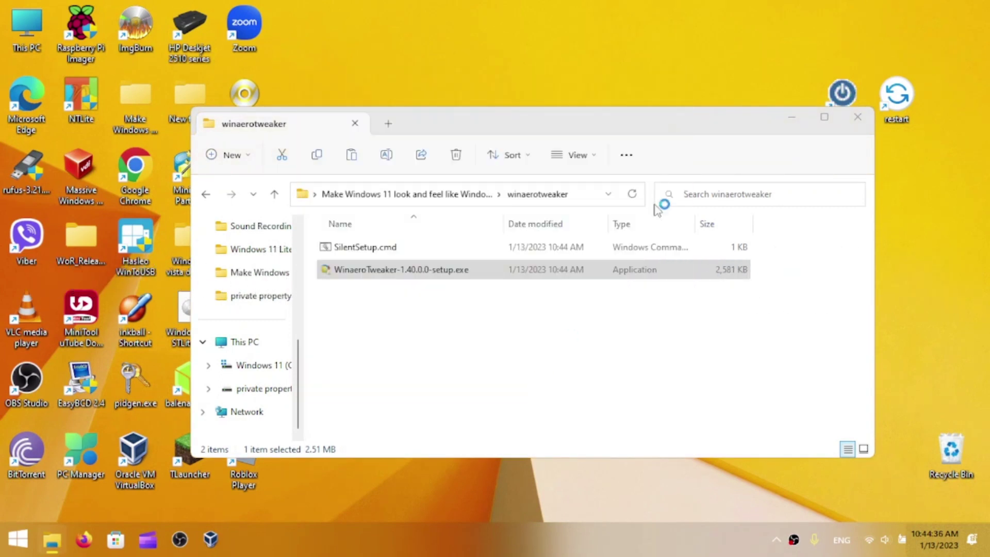
left_click(797, 117)
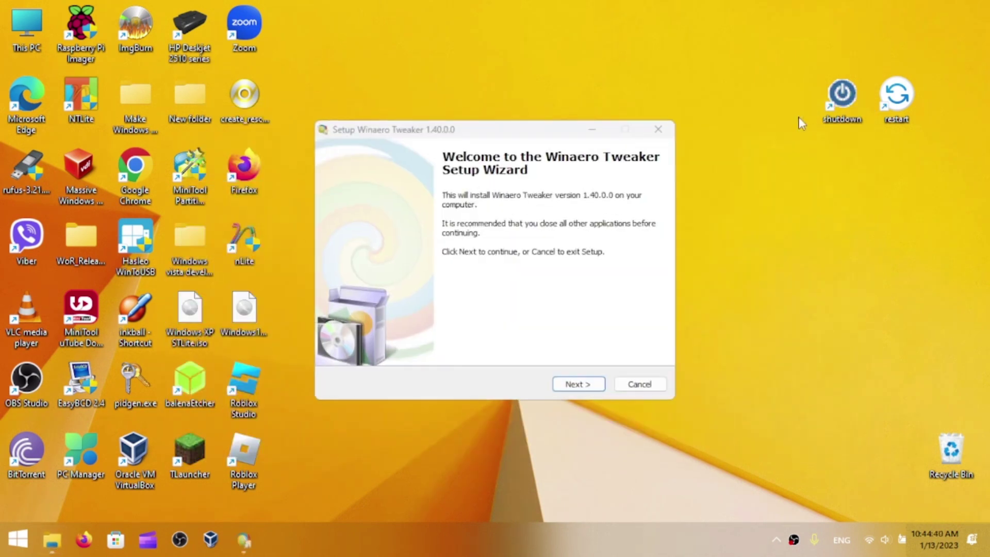
Choose Normal mode as the Winaero Tweaker setup type and accept the installer's license agreement
left_click(366, 229)
left_click(588, 394)
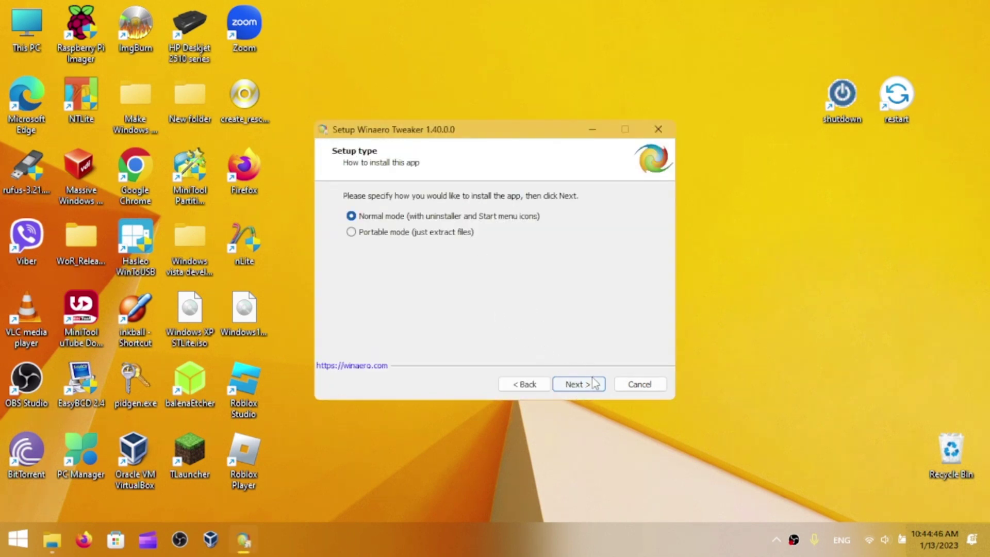
left_click(593, 384)
left_click(419, 340)
scroll(572, 384, "down", 2)
scroll(575, 384, "up", 2)
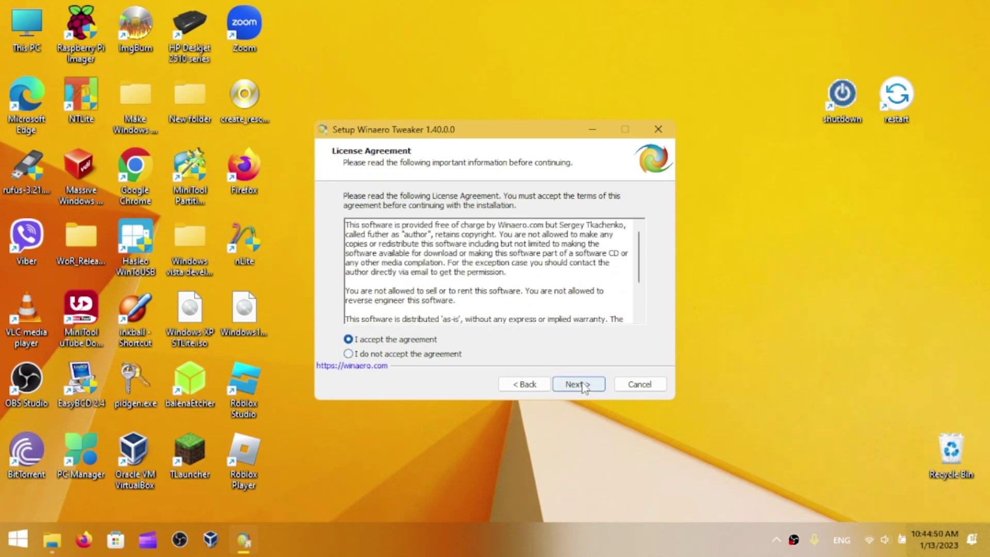
left_click(584, 386)
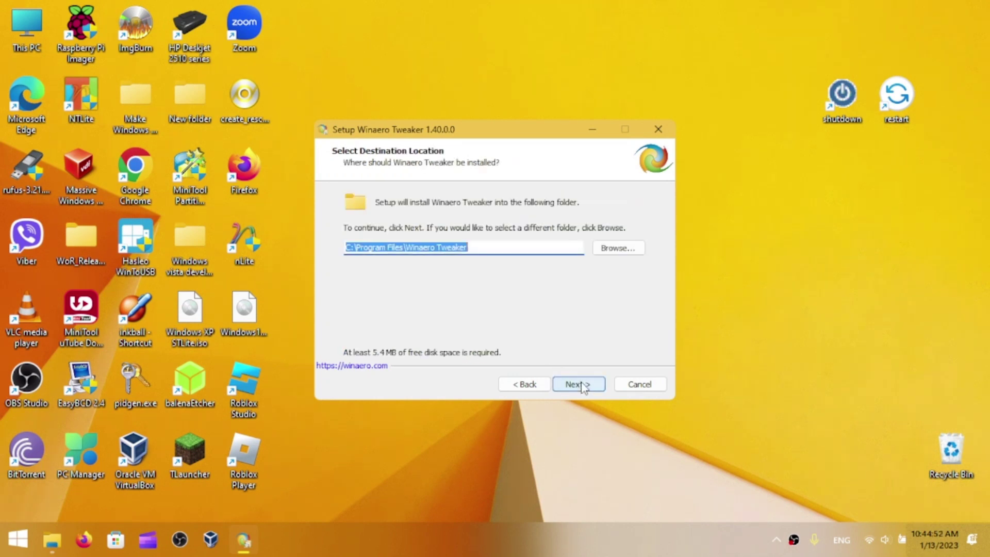
Install Winaero Tweaker with the default destination and Start menu folders, finish setup with launch enabled, and agree to the app's license
left_click(578, 384)
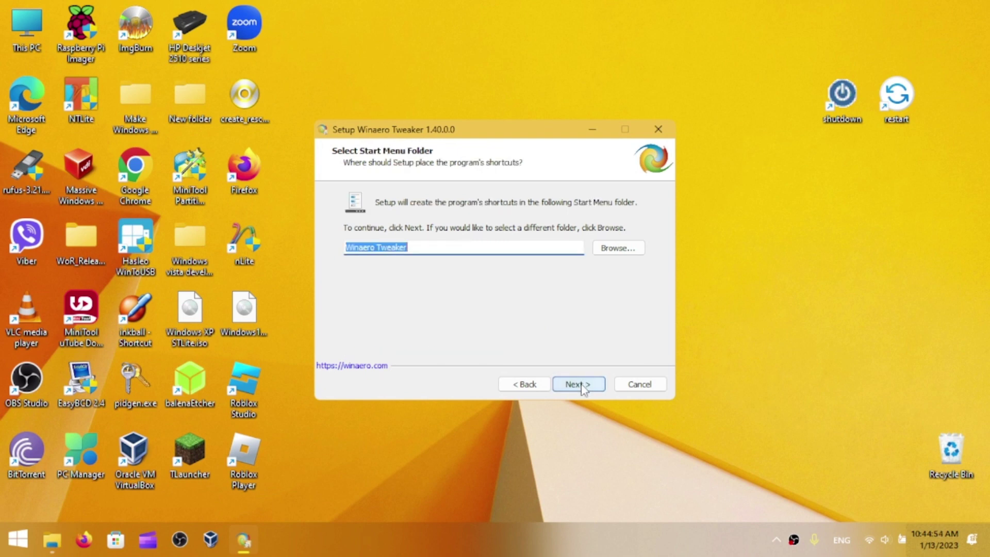
left_click(579, 384)
left_click(579, 384)
left_click(578, 384)
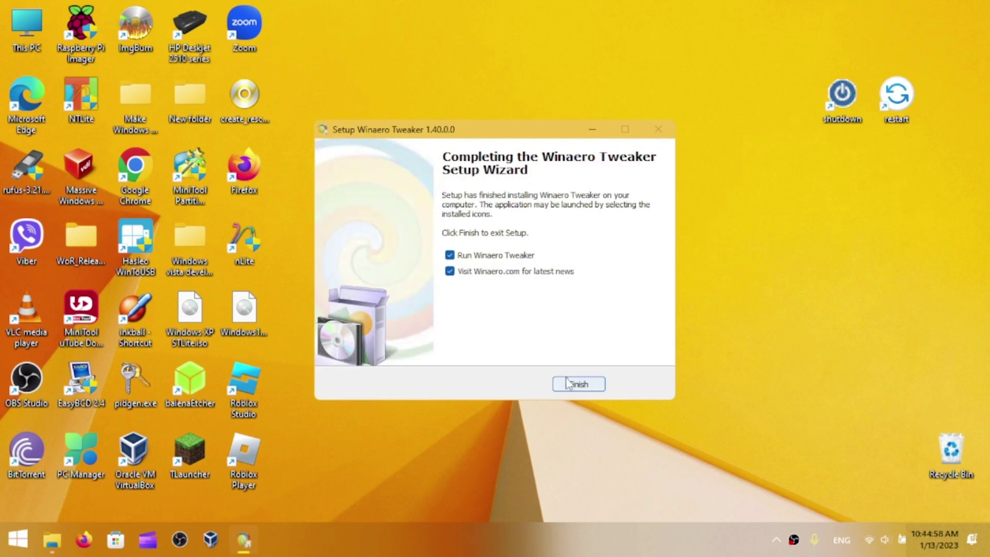
left_click(568, 385)
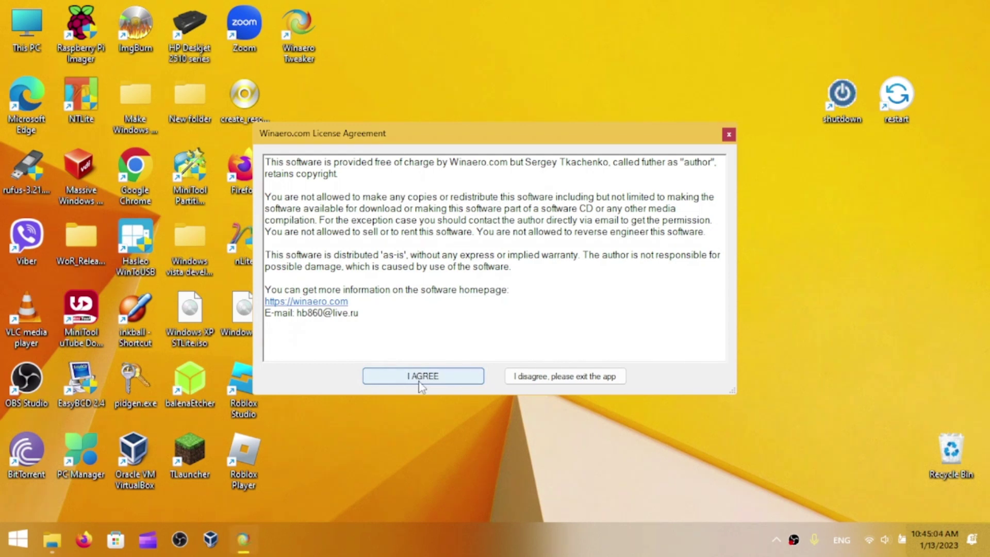
left_click(424, 377)
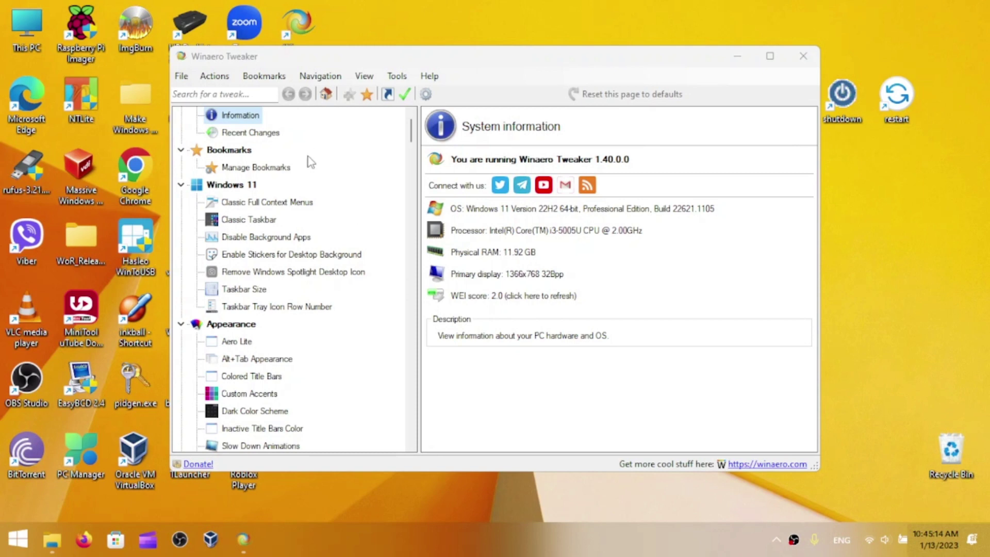
Open the Startup Sound tweak under Appearance and enable the startup sound
scroll(292, 220, "down", 1)
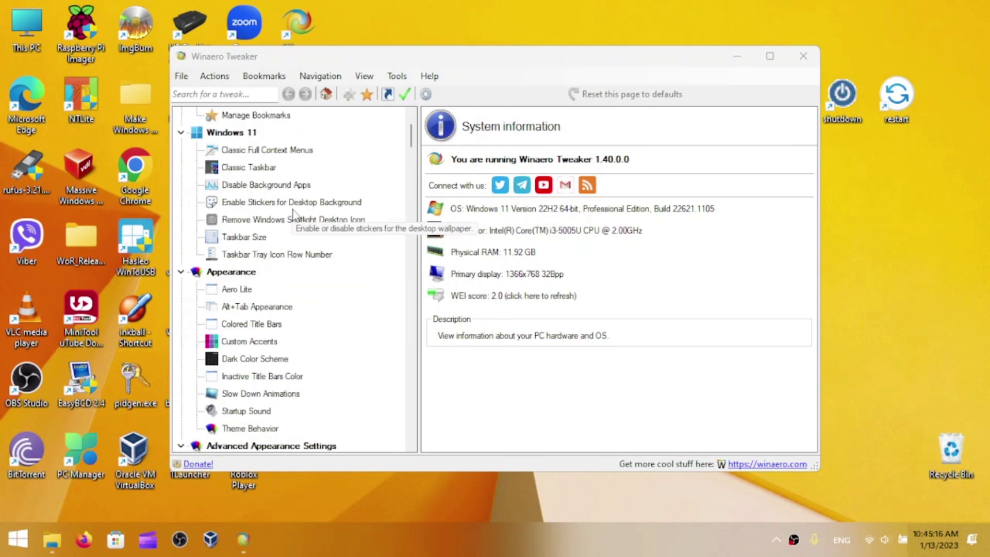
scroll(293, 211, "down", 1)
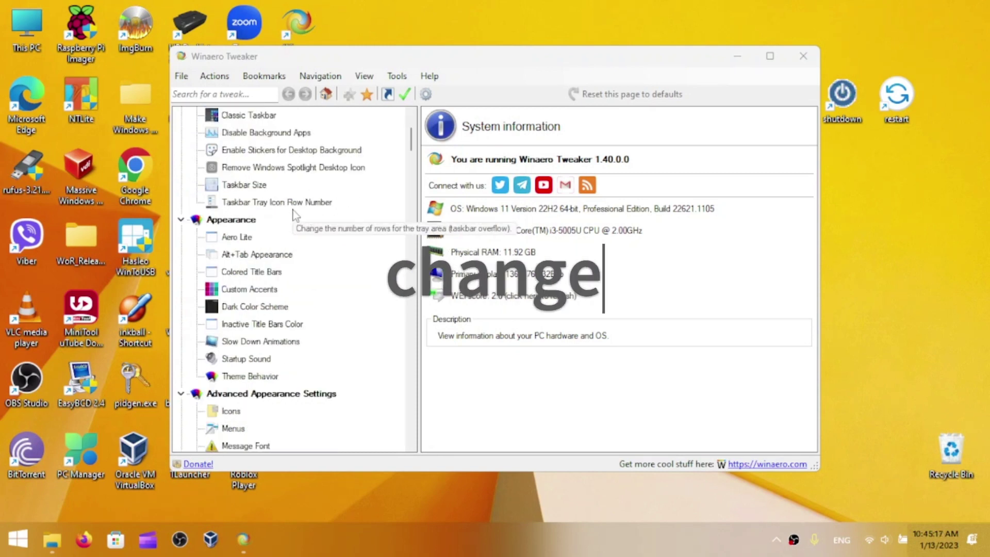
left_click(262, 360)
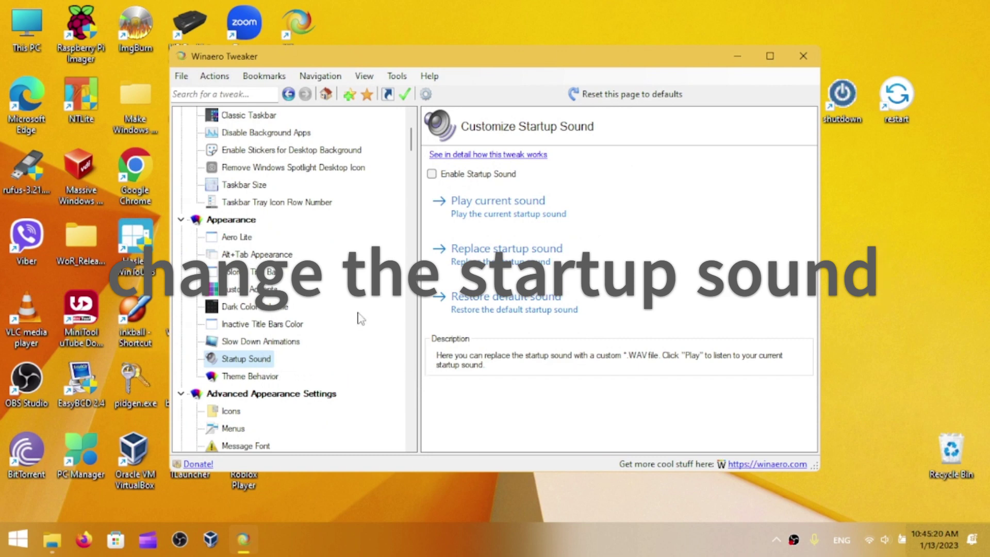
left_click(432, 175)
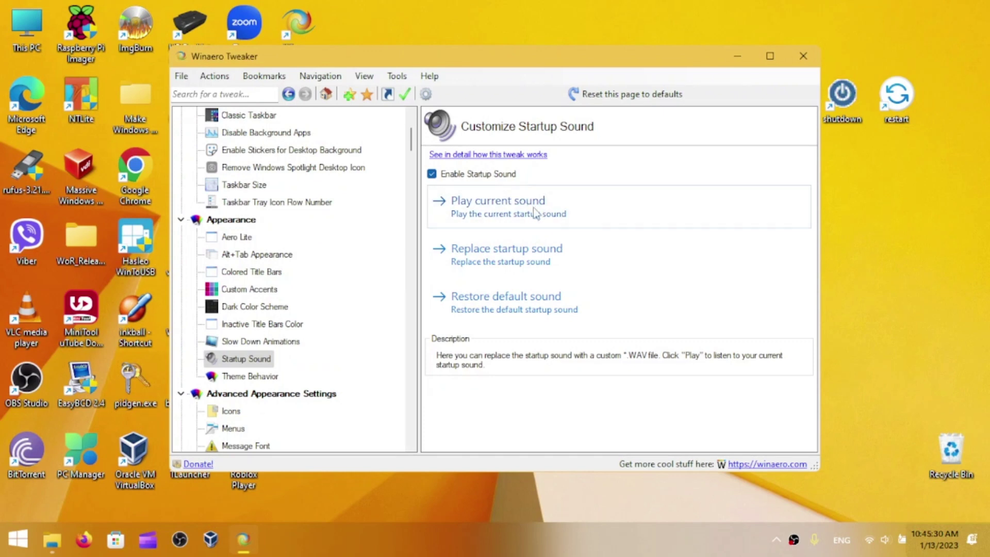
Replace the startup sound with Windows Logon.wav from the Media folder inside the desktop's "Make Windows 11 look and feel like Windows 8.1" folder
left_click(552, 260)
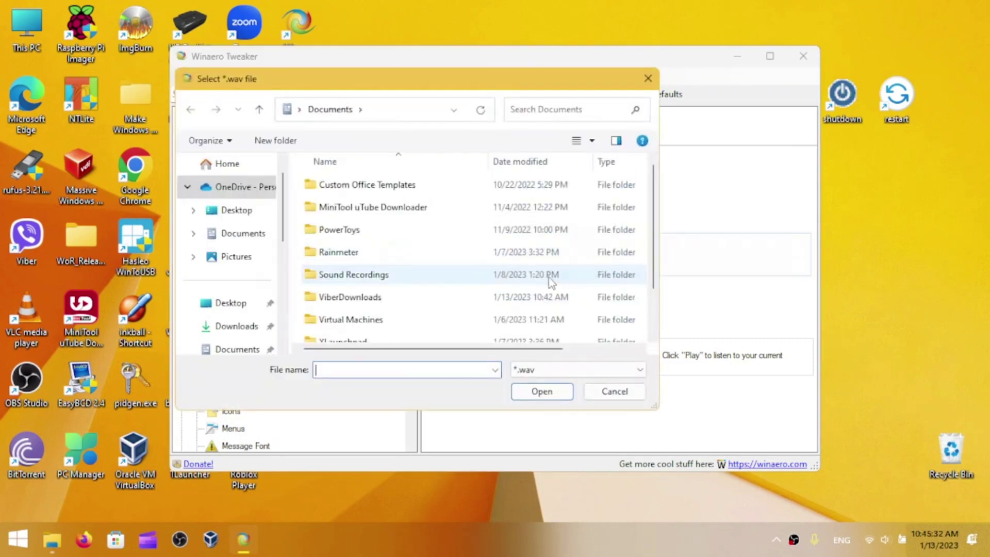
left_click(232, 280)
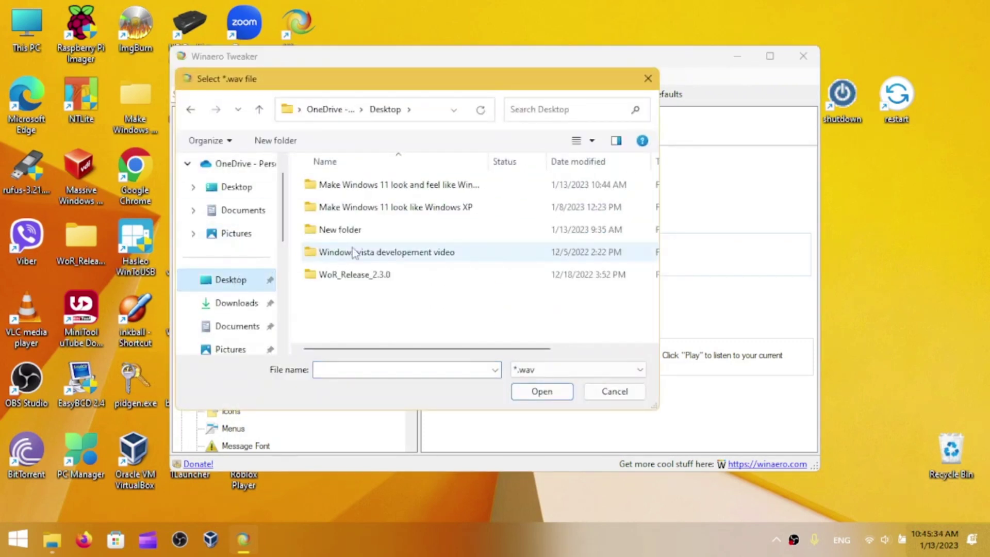
double_click(386, 185)
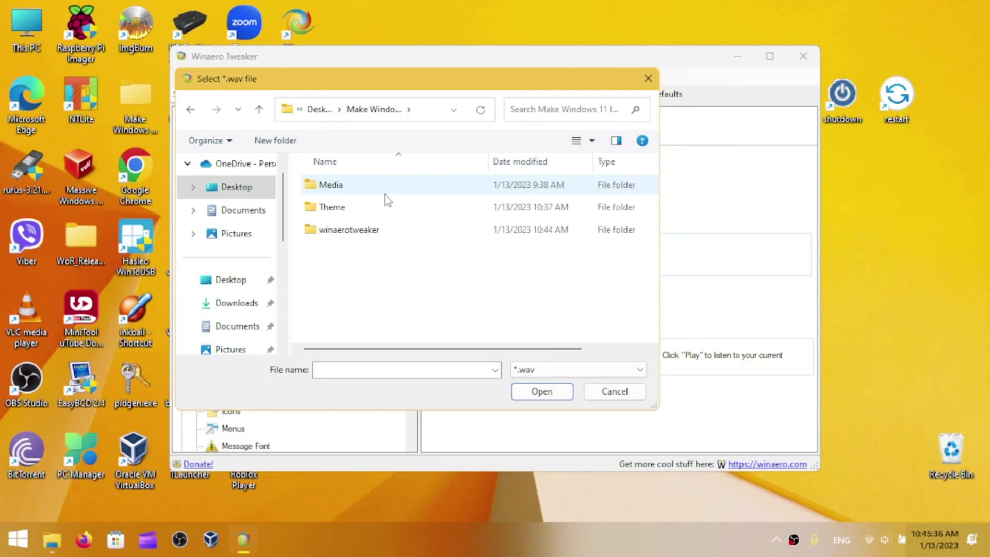
double_click(378, 185)
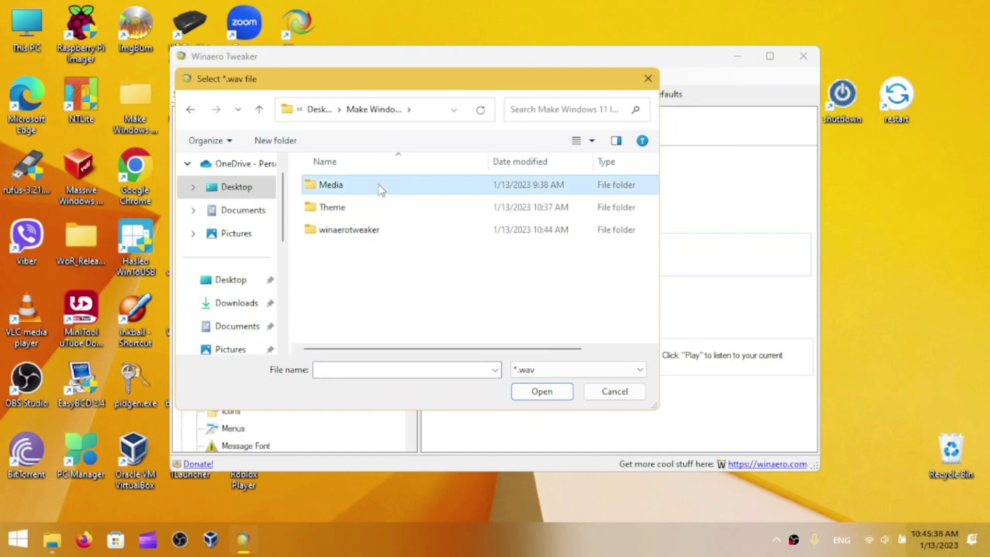
scroll(382, 193, "down", 1)
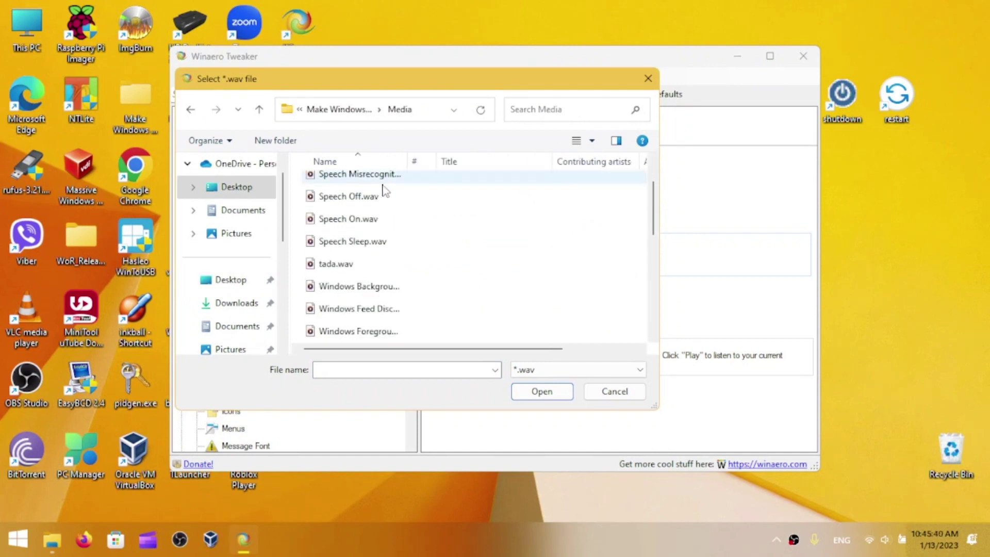
left_click_drag(410, 167, 522, 167)
scroll(486, 239, "down", 2)
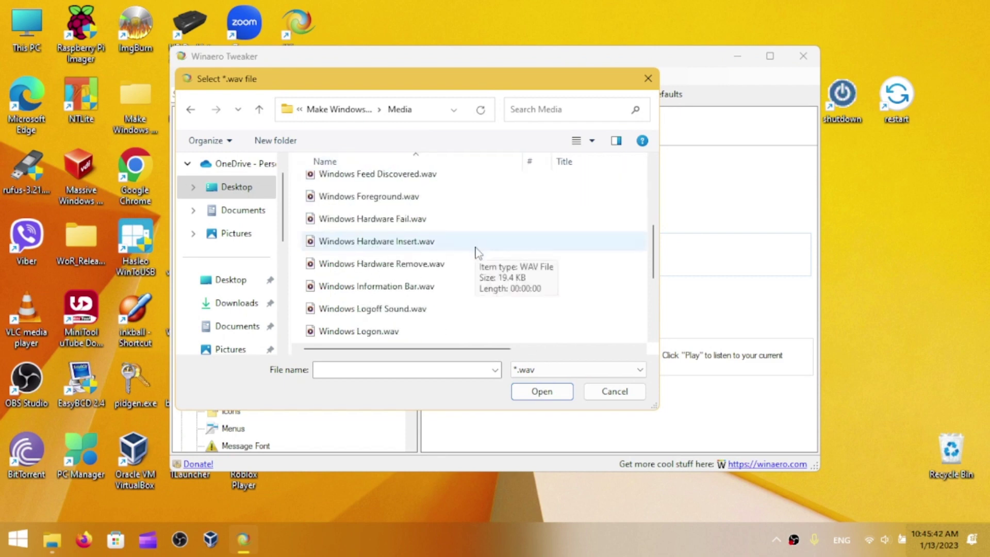
left_click(416, 335)
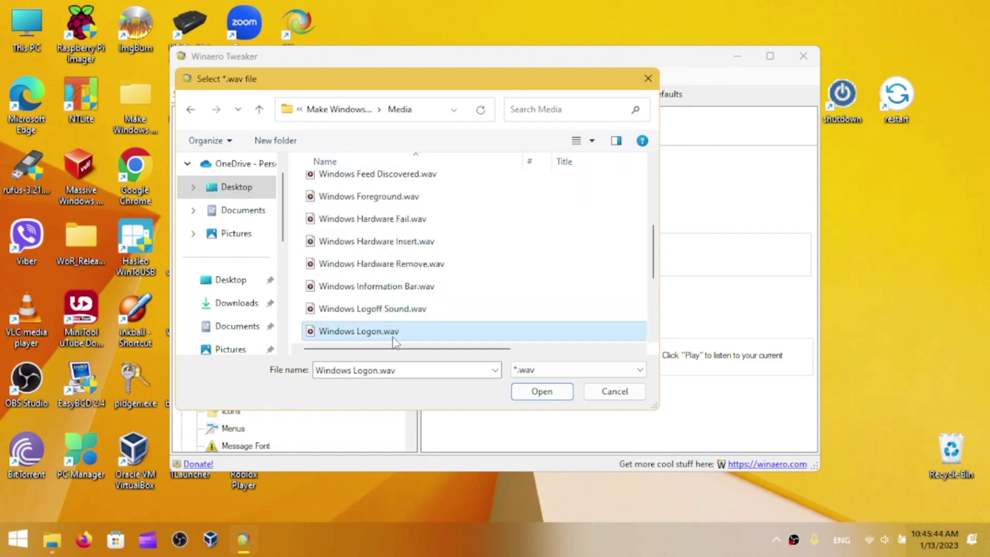
left_click(539, 395)
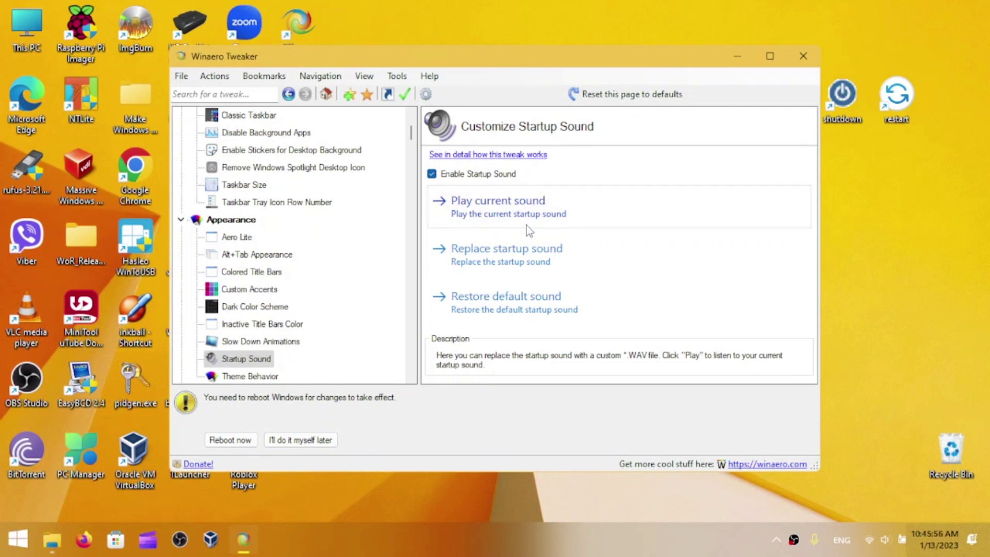
Look through the remaining tweak categories, from Appearance down to Get Classic Apps
scroll(376, 255, "down", 2)
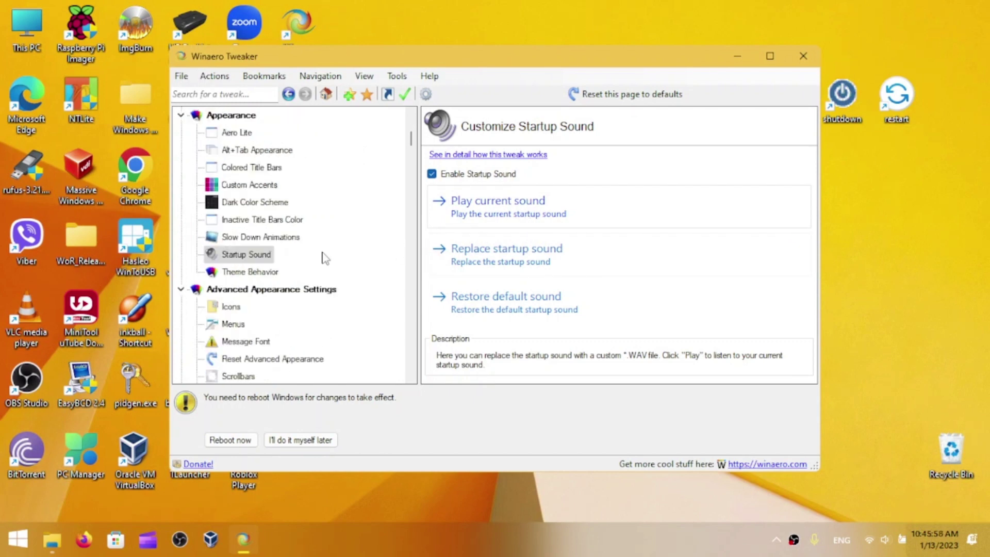
scroll(295, 234, "down", 4)
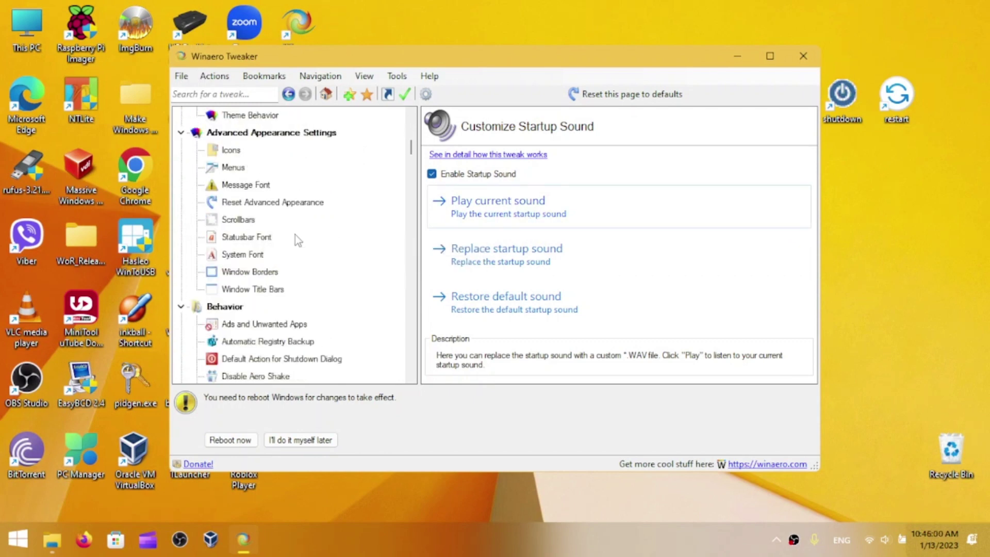
scroll(311, 227, "down", 5)
scroll(311, 226, "down", 5)
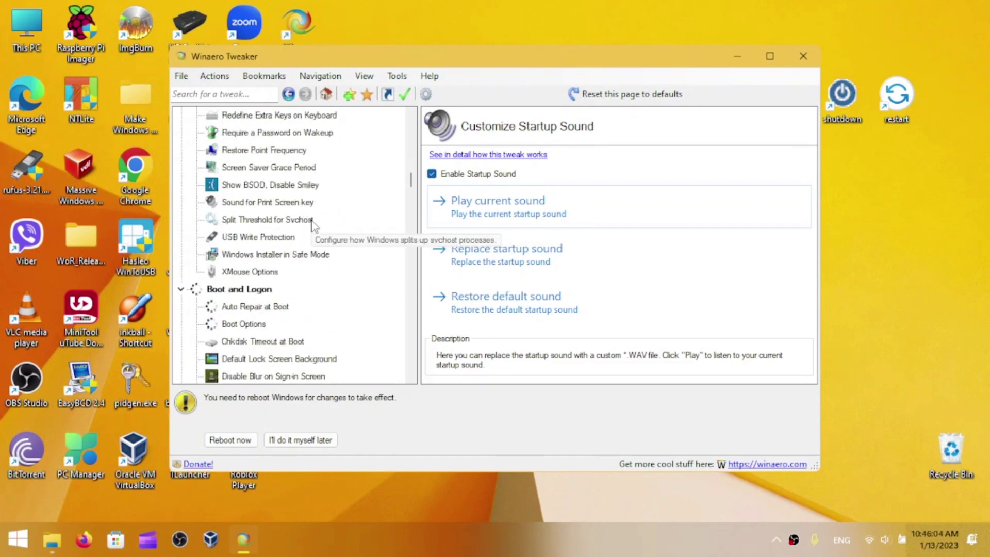
scroll(312, 225, "down", 9)
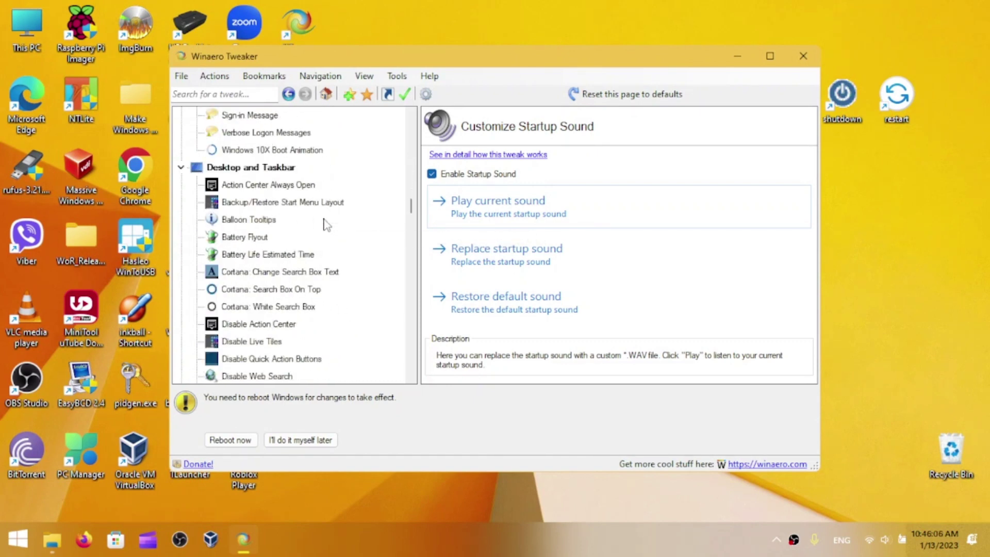
scroll(325, 226, "down", 5)
scroll(327, 235, "up", 3)
scroll(328, 234, "up", 1)
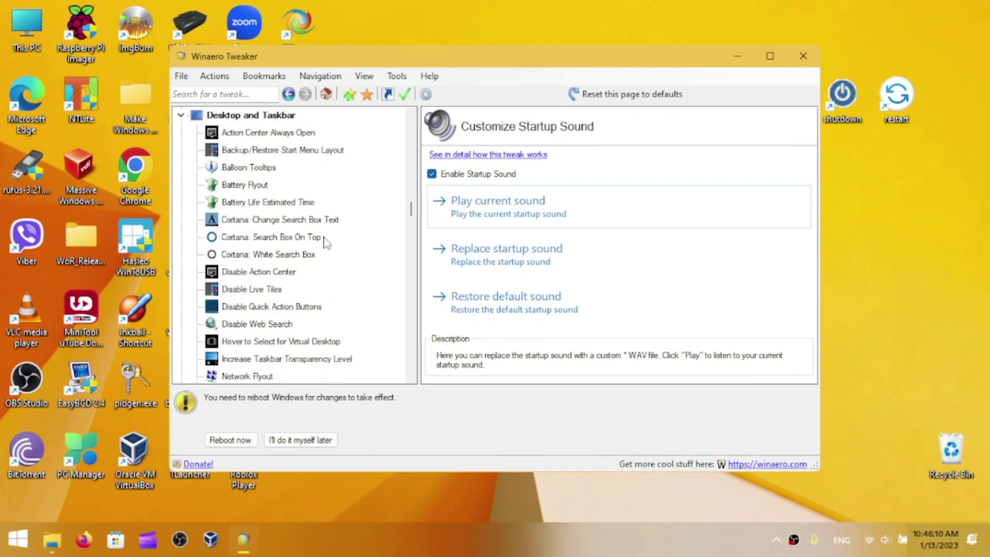
scroll(326, 361, "down", 20)
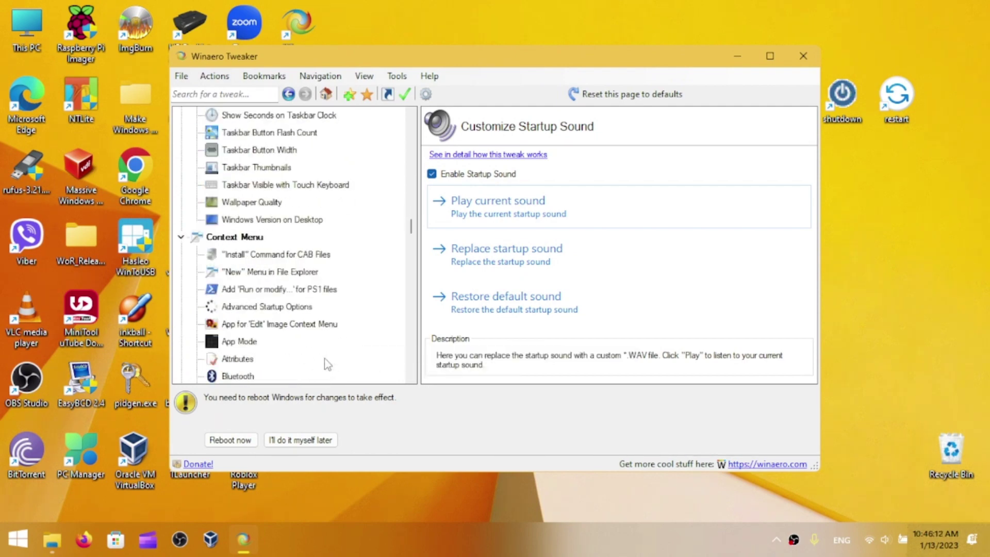
scroll(325, 361, "down", 20)
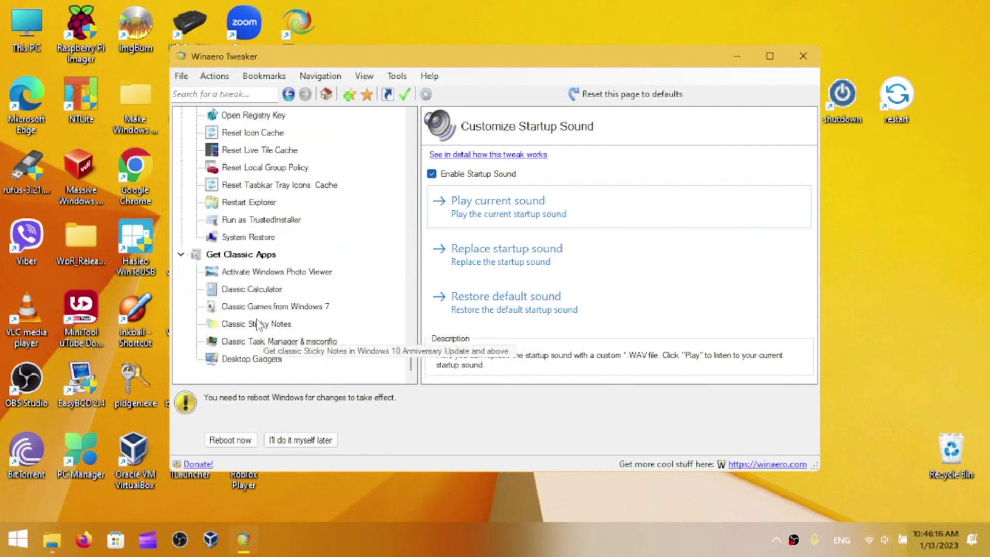
Review the Classic Calculator, Games, Sticky Notes, Task Manager and Desktop Gadgets pages, and close Winaero Tweaker
left_click(268, 295)
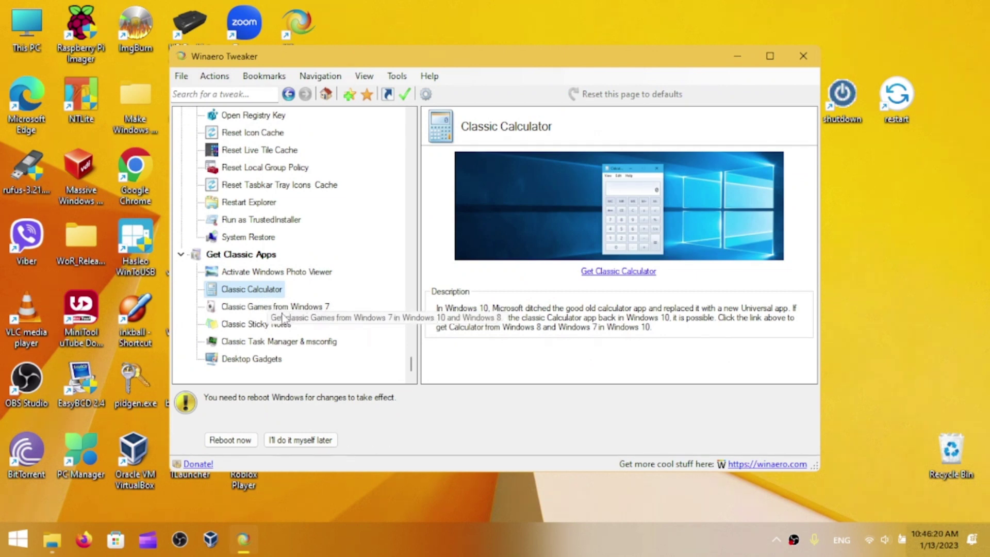
left_click(282, 309)
left_click(273, 323)
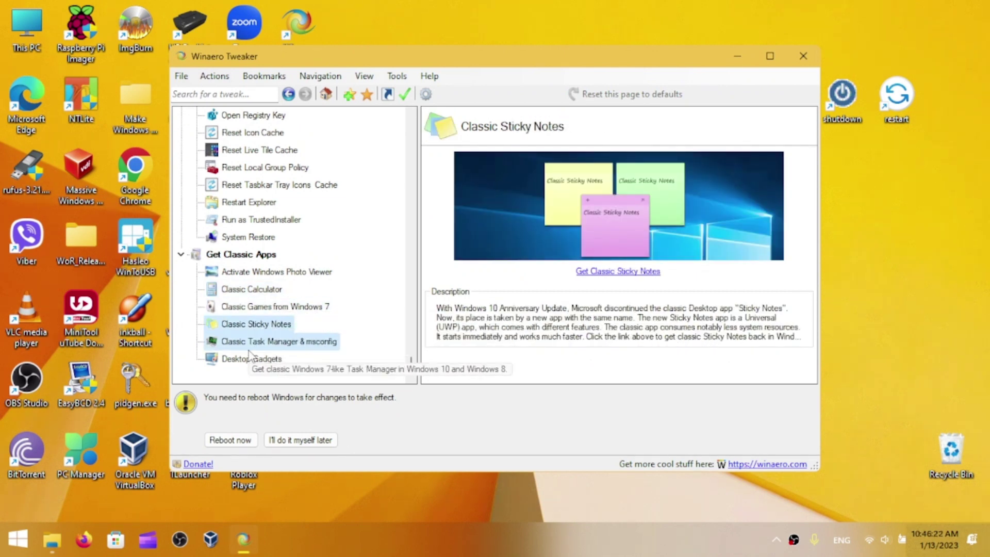
left_click(249, 344)
left_click(250, 359)
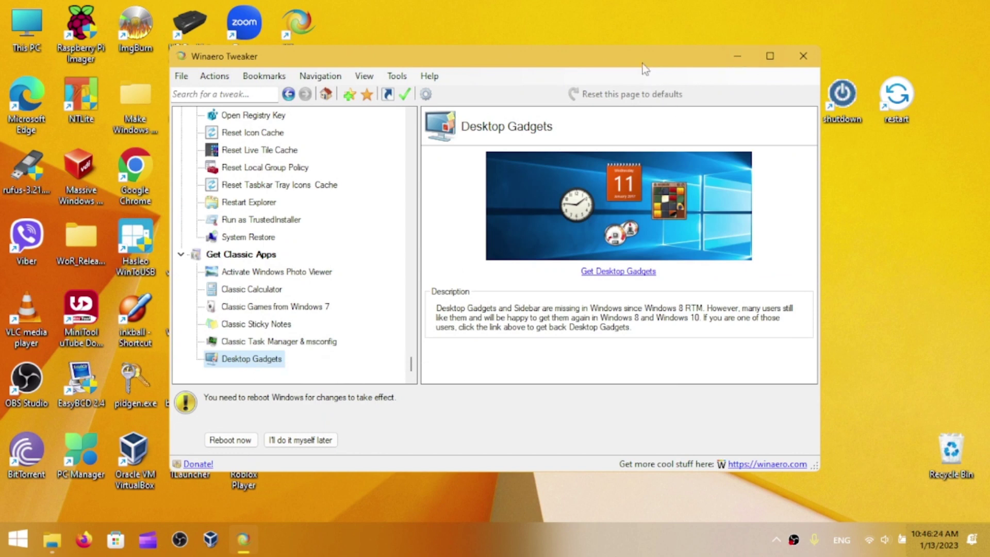
left_click(236, 288)
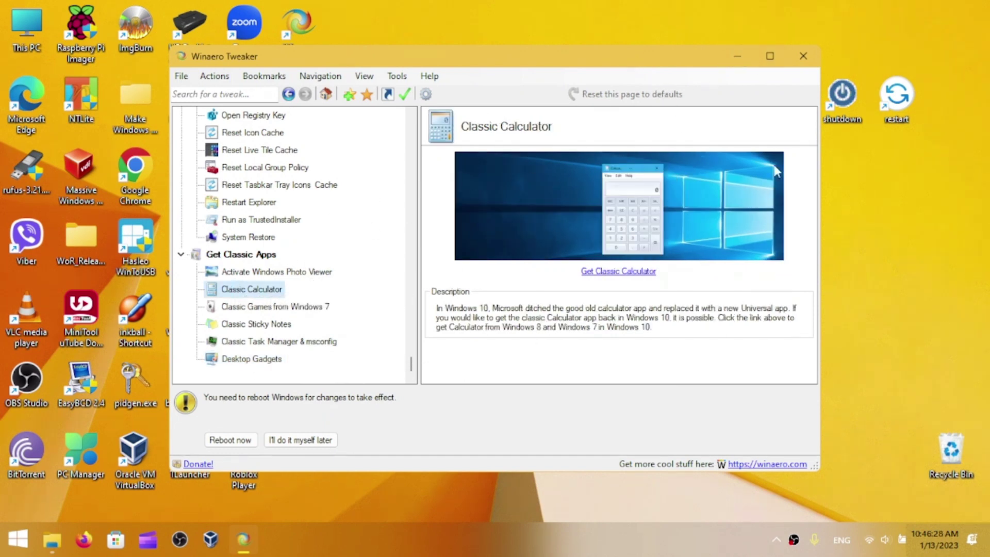
left_click(802, 57)
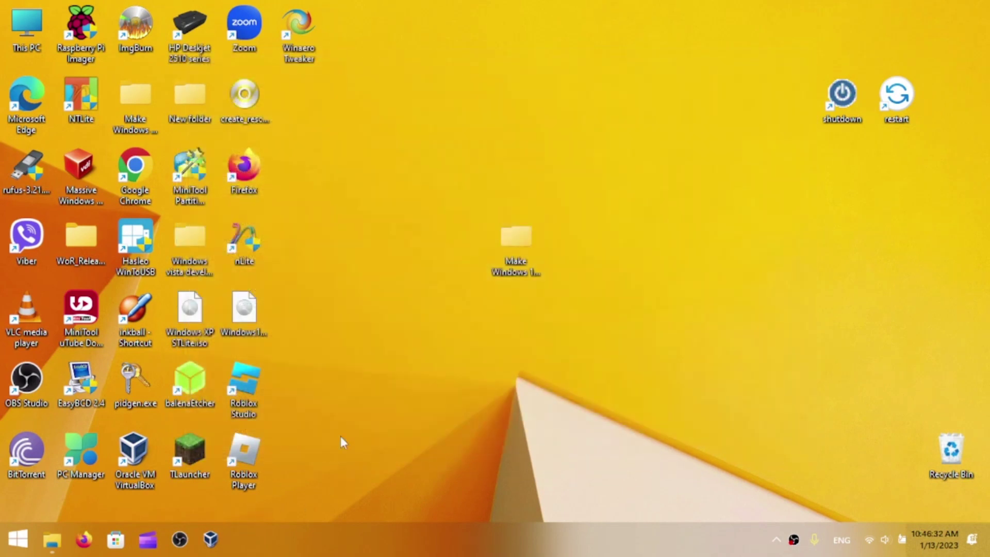
Return to the "Make Windows 11 look and feel like Windows 8.1" folder in File Explorer and select its Media folder
left_click(51, 540)
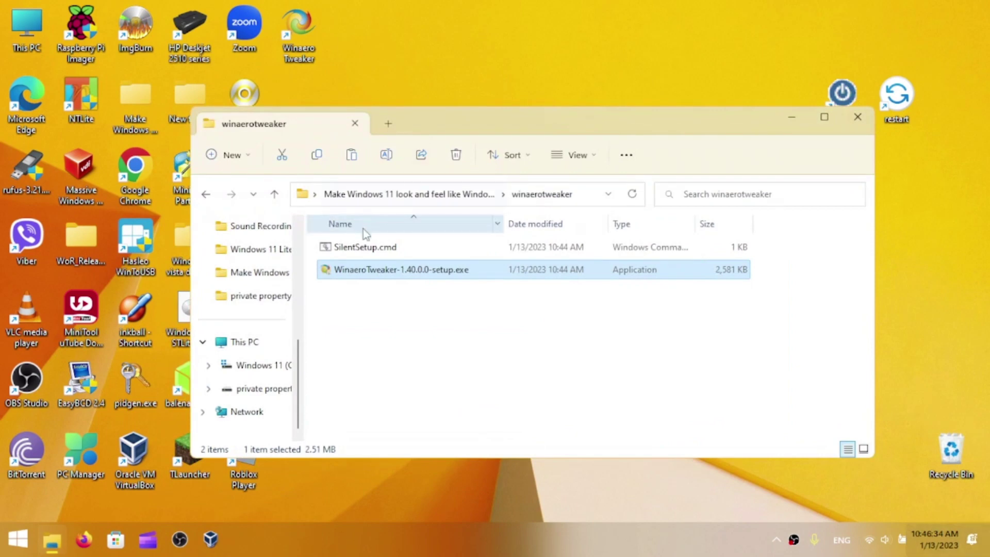
left_click(364, 194)
left_click(362, 249)
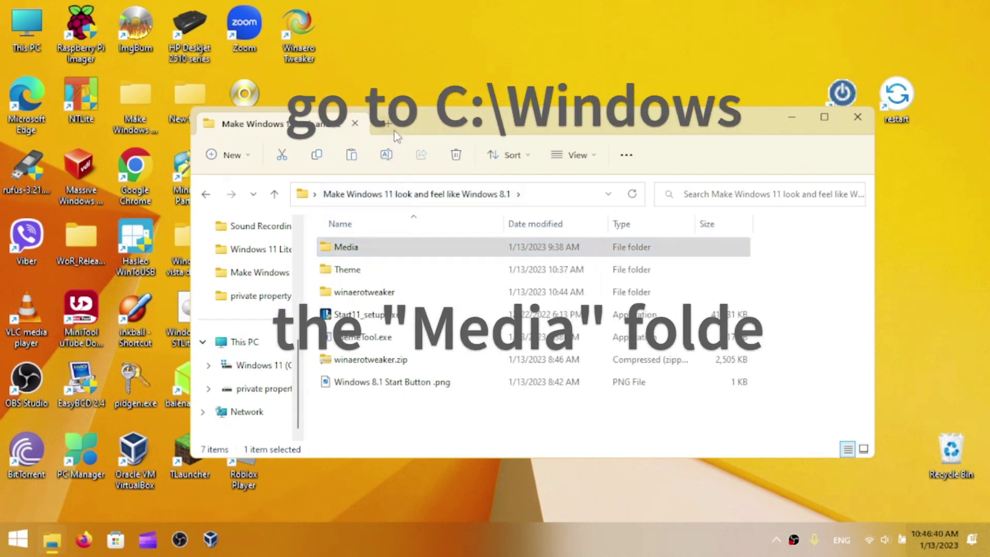
Open the C:\Windows folder in a second File Explorer tab
scroll(254, 371, "down", 5)
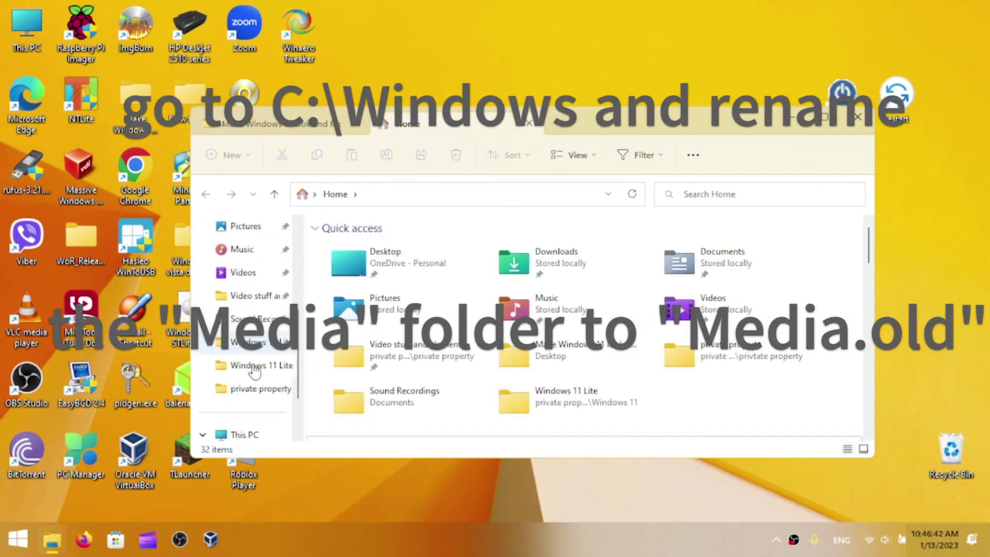
scroll(254, 372, "down", 3)
left_click(254, 391)
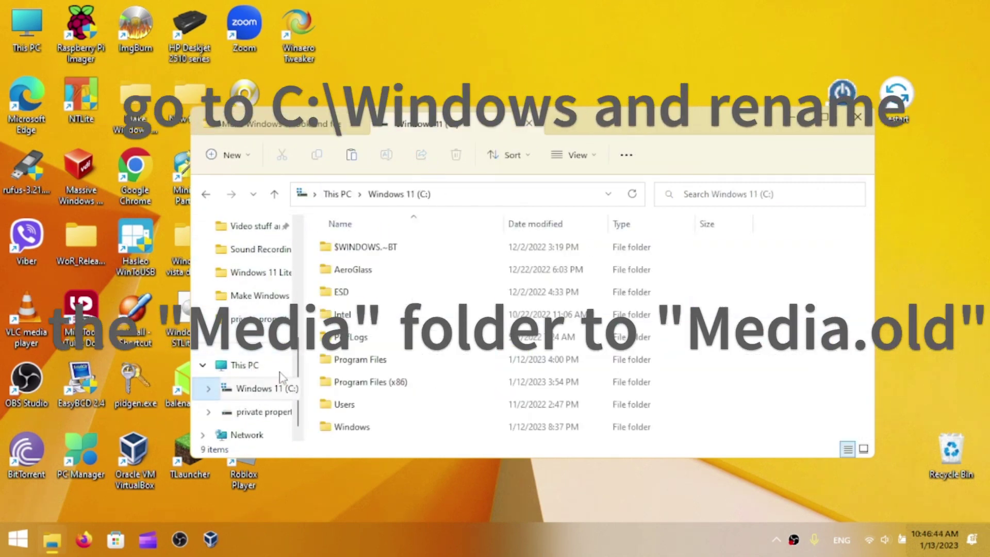
double_click(367, 425)
Find the Media folder inside C:\Windows and rename it to Media.old
scroll(407, 361, "down", 6)
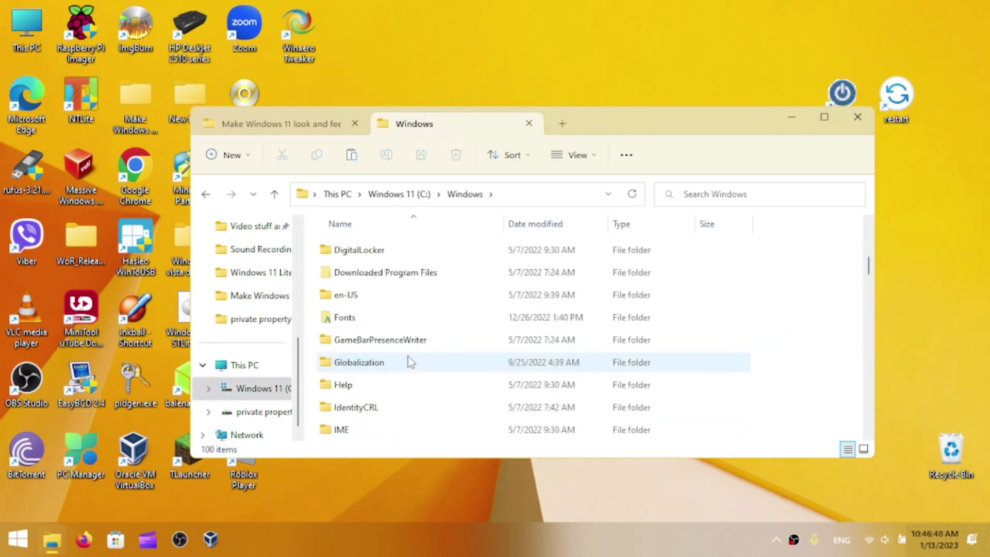
scroll(407, 361, "down", 4)
scroll(397, 375, "down", 4)
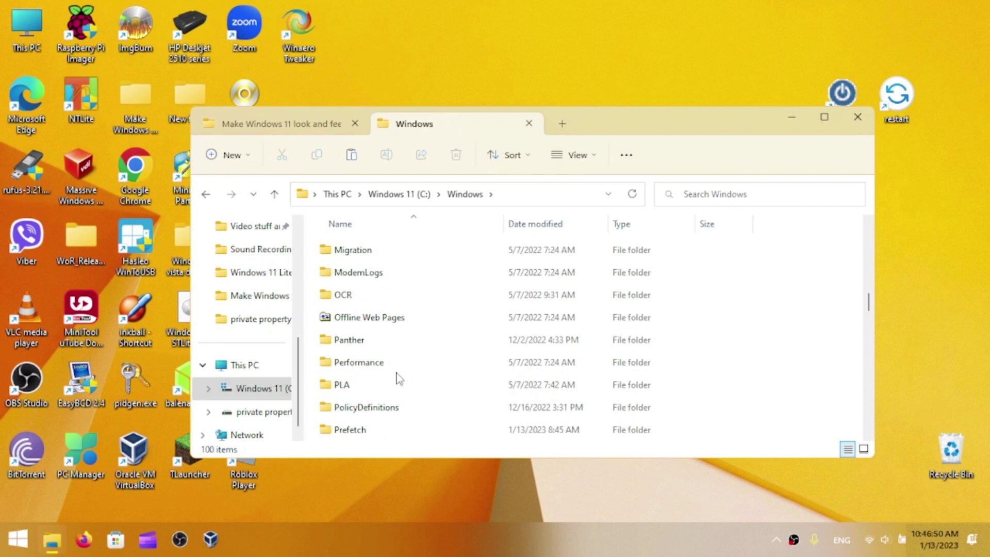
scroll(398, 379, "down", 3)
scroll(399, 379, "down", 8)
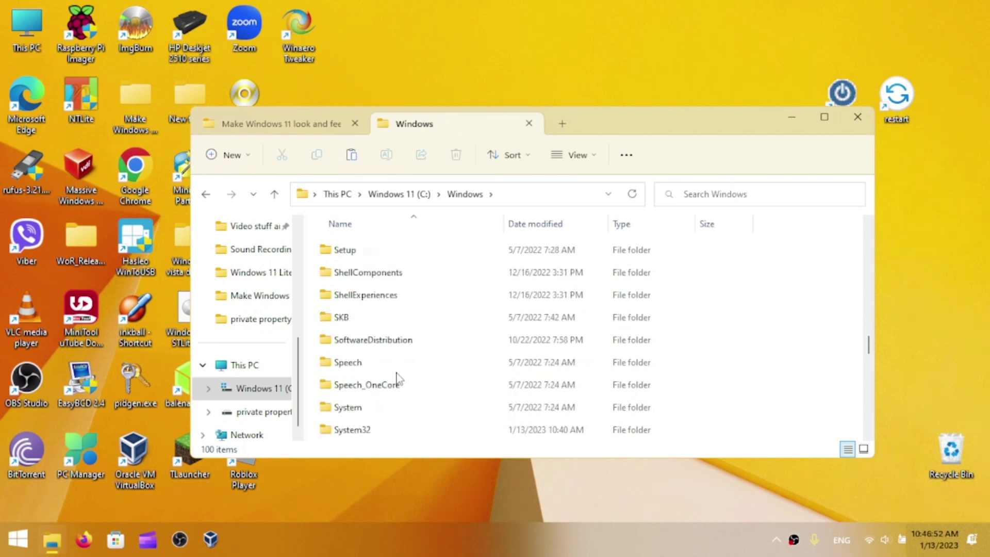
scroll(397, 384, "up", 6)
scroll(398, 383, "up", 9)
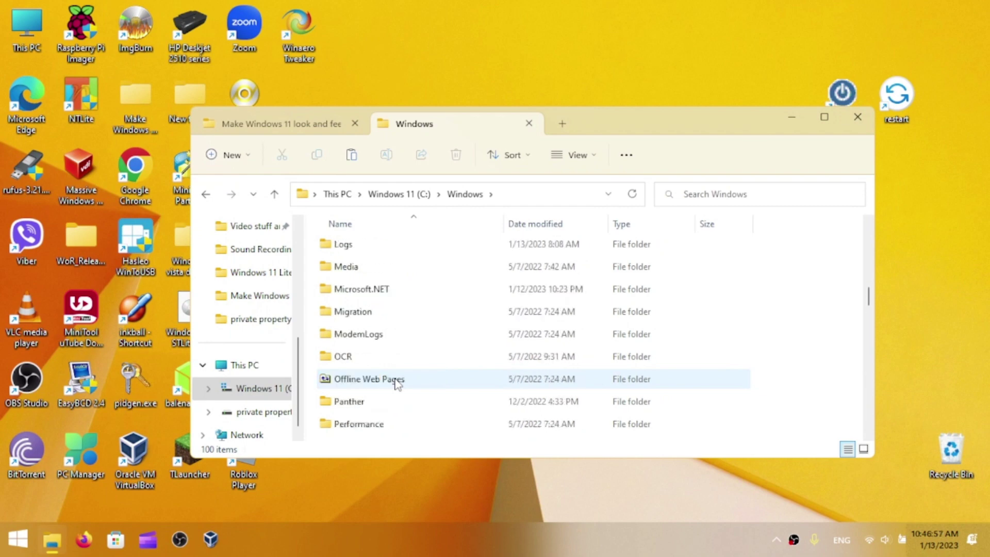
left_click(362, 272)
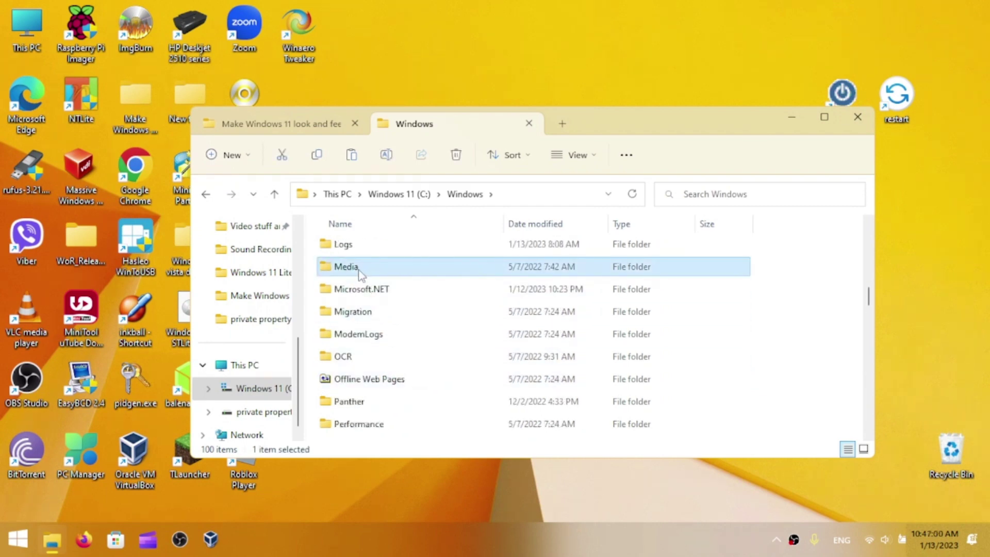
left_click(360, 270)
type(".ol")
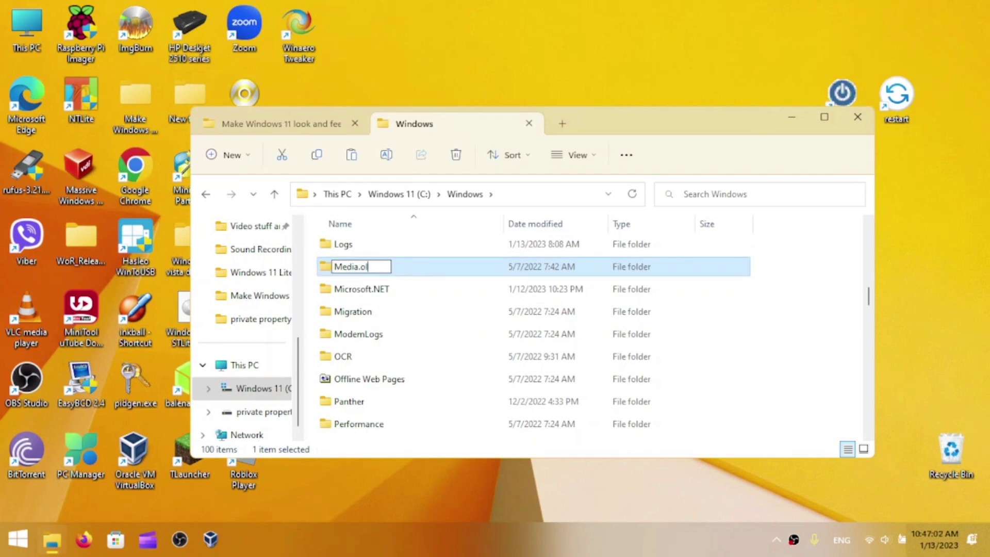
type("d")
key("Return")
left_click(481, 326)
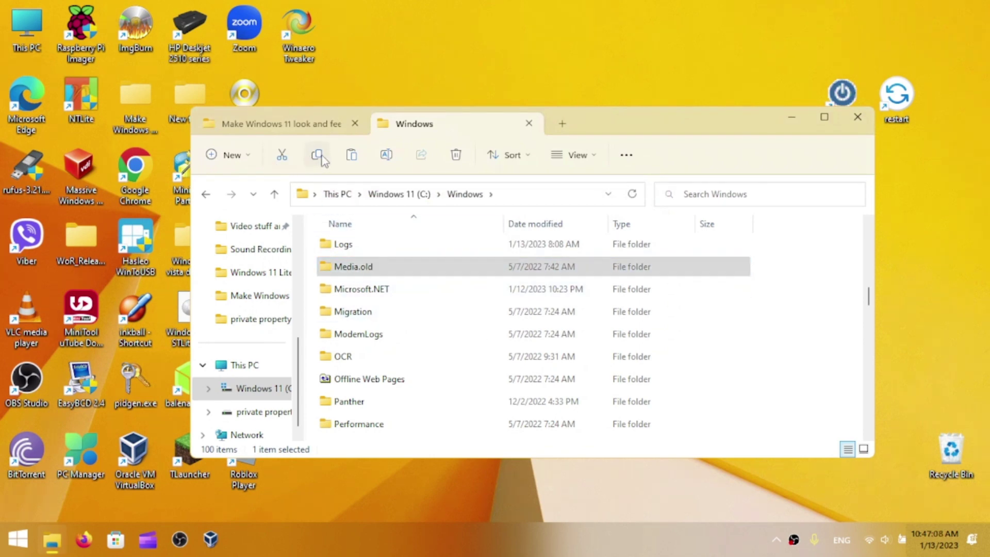
Copy the Media folder from the Windows 8.1 look folder into C:\Windows with administrator permission, and close File Explorer
left_click(316, 122)
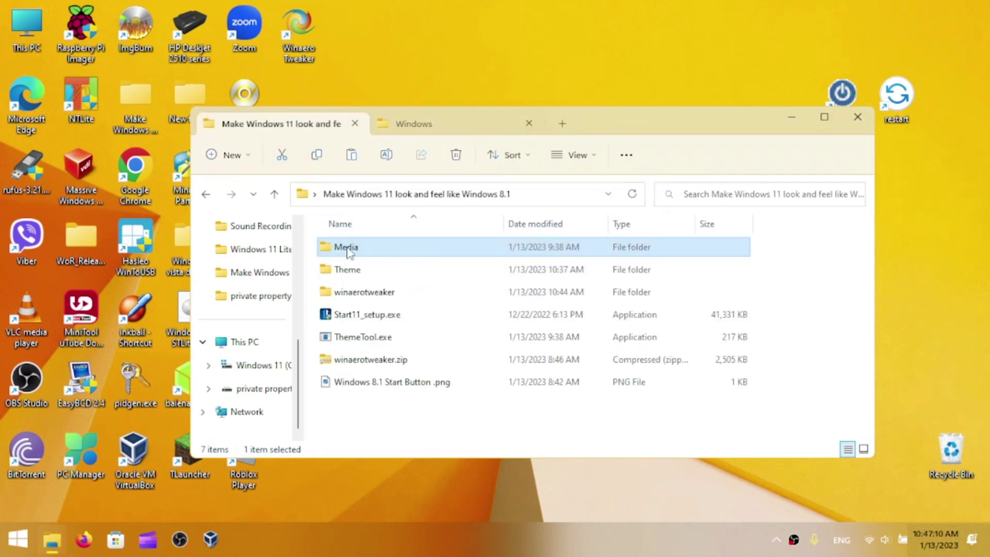
left_click(413, 124)
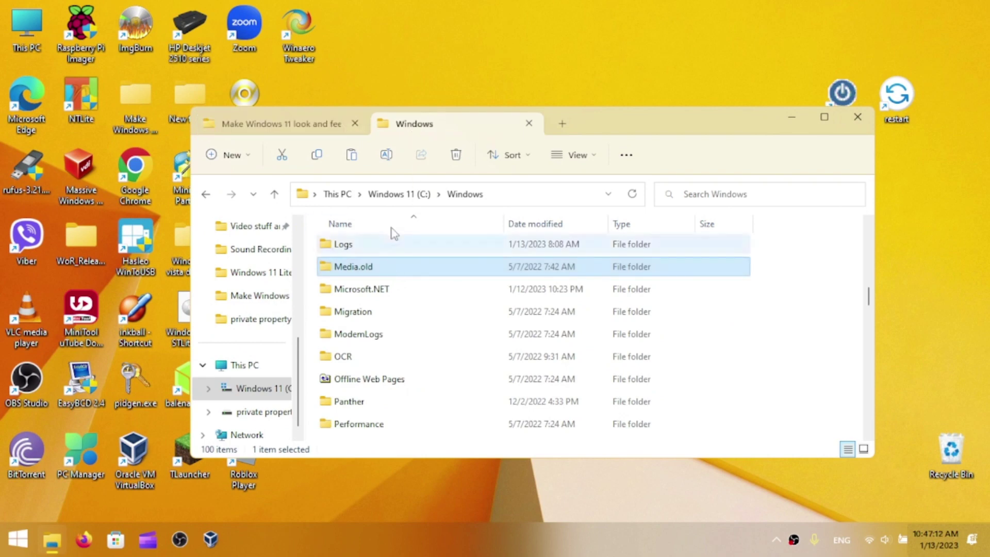
key("ctrl+Tab")
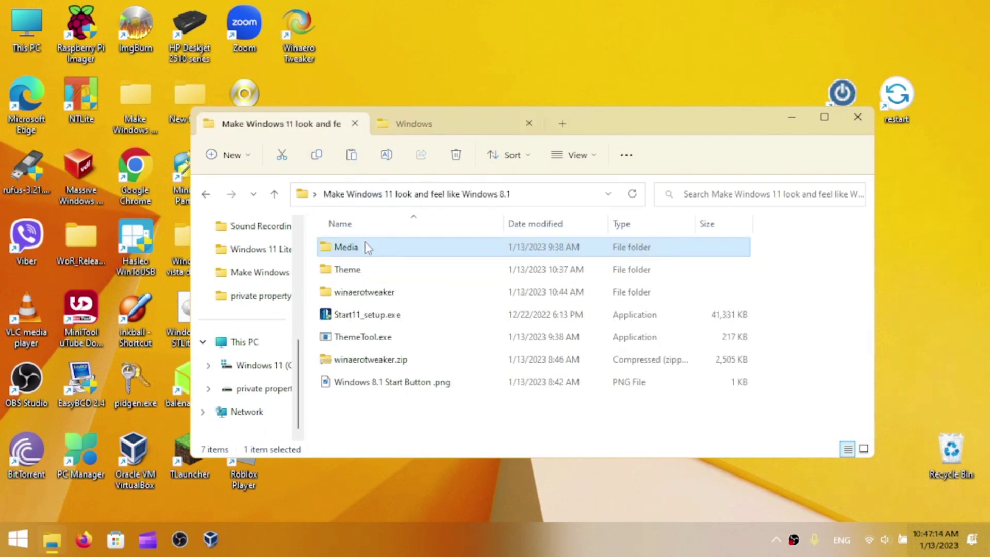
key("ctrl+Tab")
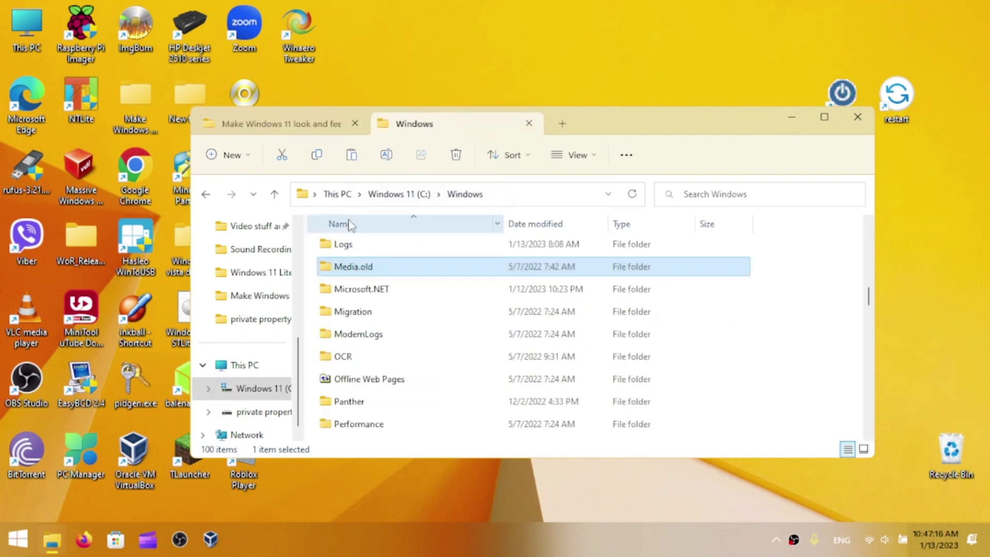
key("ctrl+v")
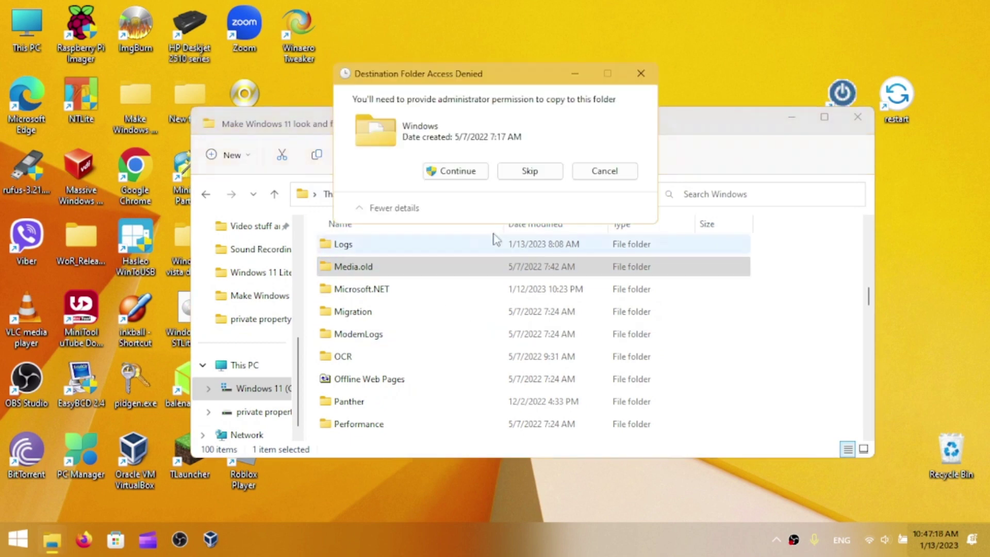
left_click(466, 175)
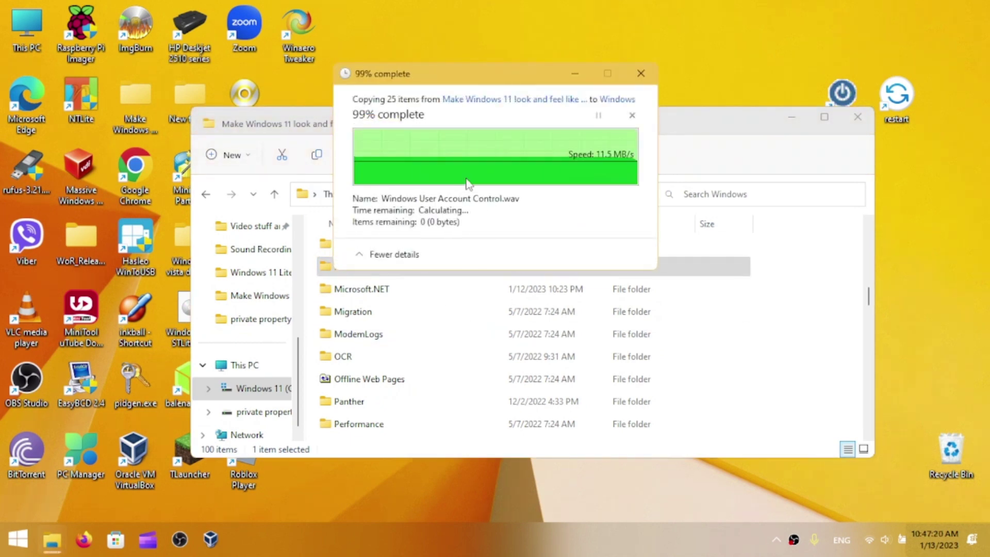
left_click(857, 117)
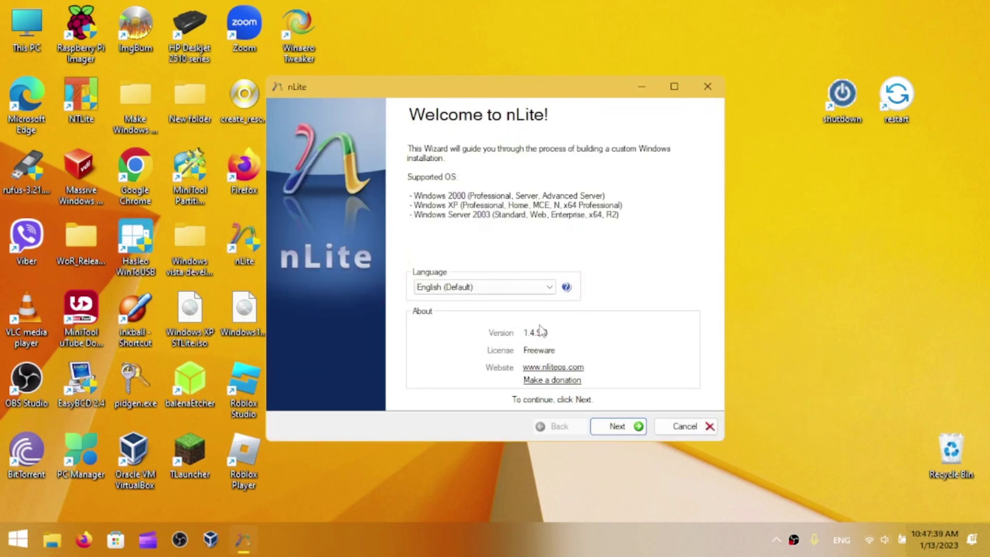
Test the error sound by running the nonexistent command "fgfg" from the Run dialog and dismissing the error message
key("super")
key("super+r")
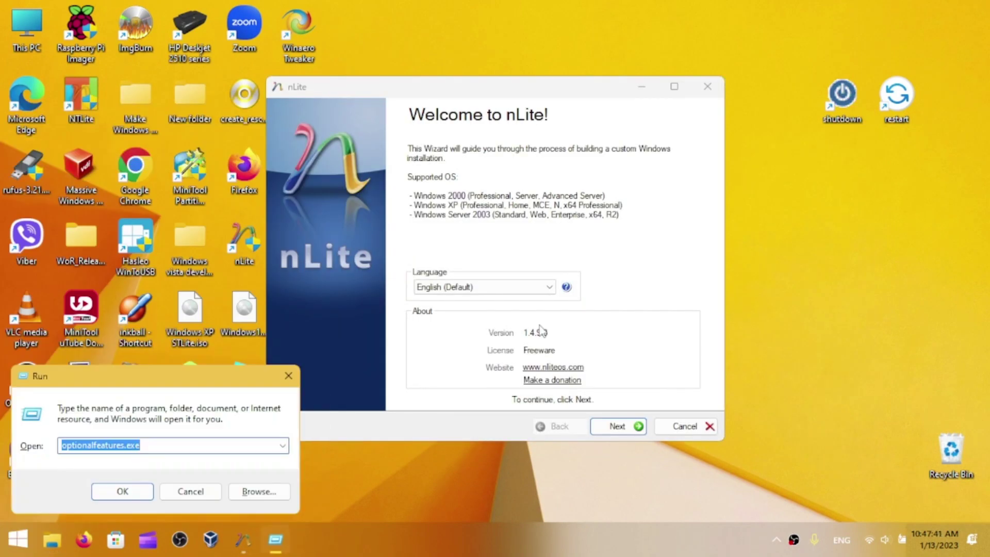
type("fgfg")
key("Return")
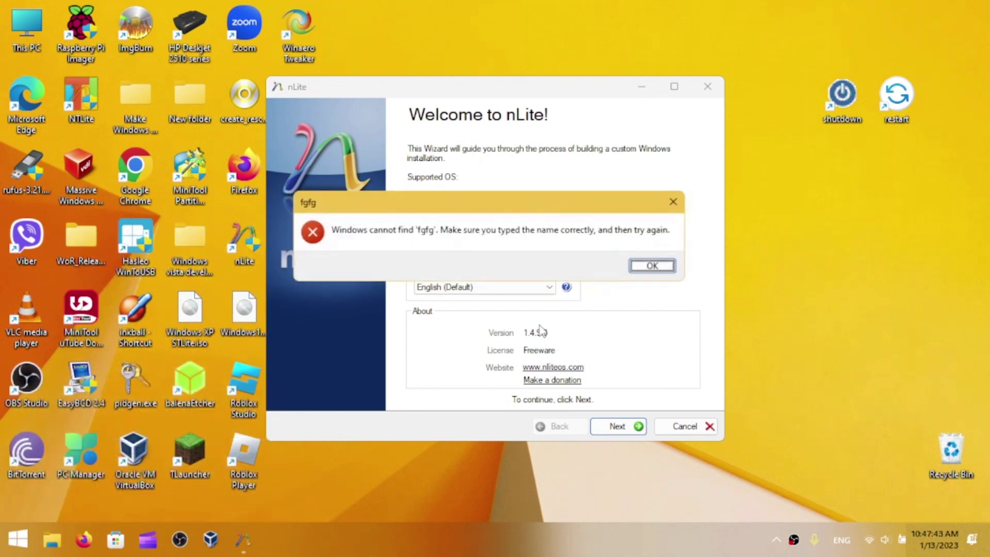
left_click(654, 267)
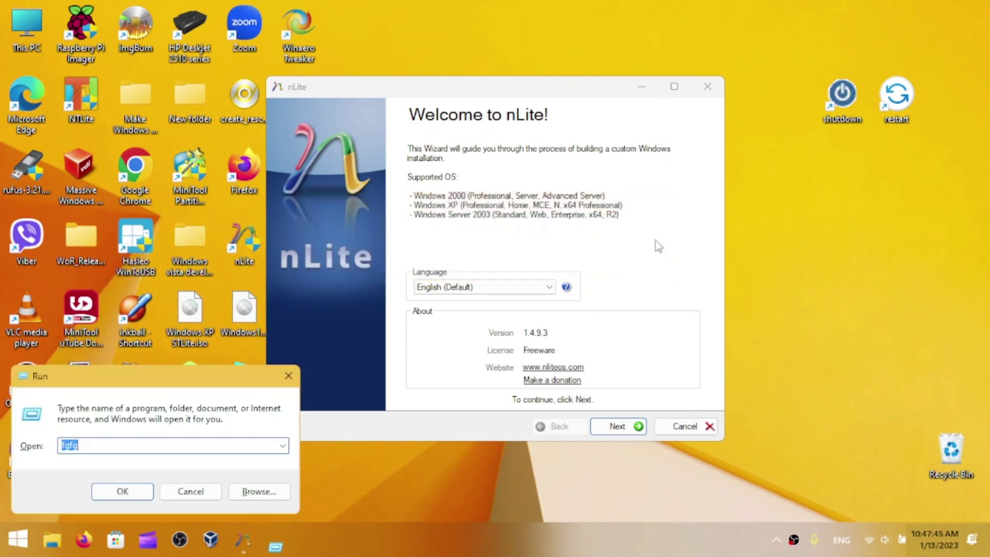